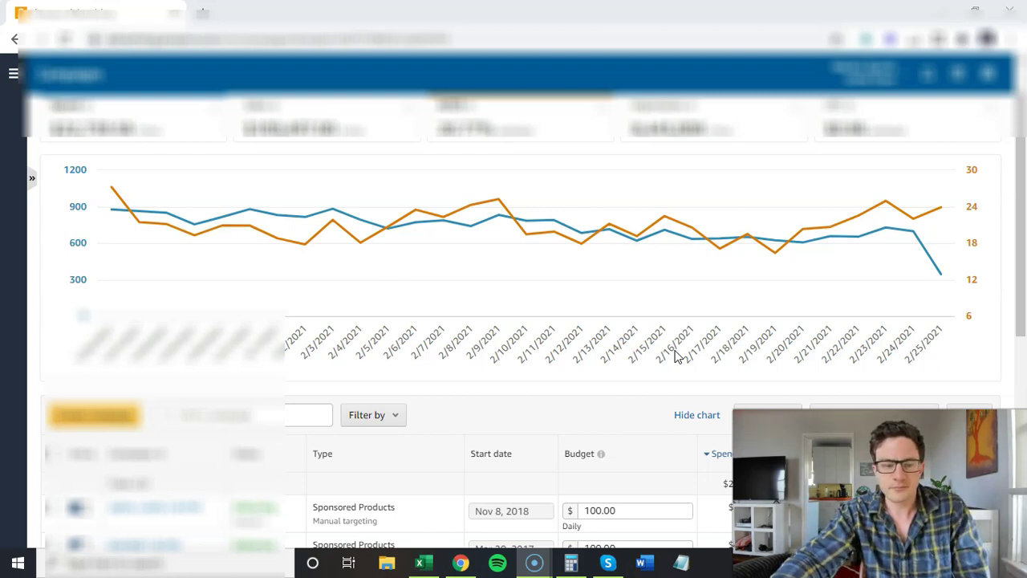
Step: Review the spend and ACOS chart at Feb 17, 2021 and the campaign table below it
mouse_move(681, 241)
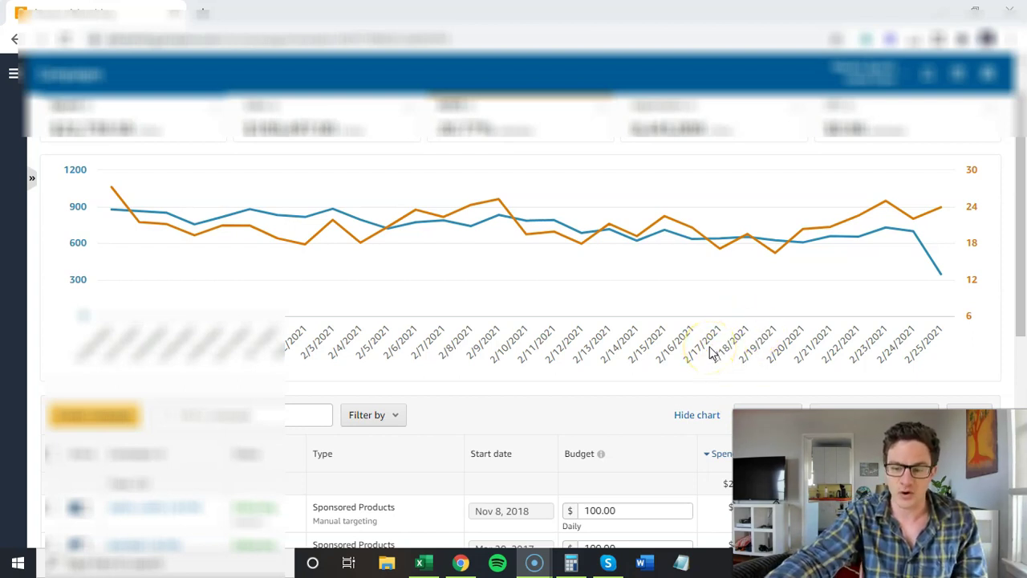
mouse_move(719, 309)
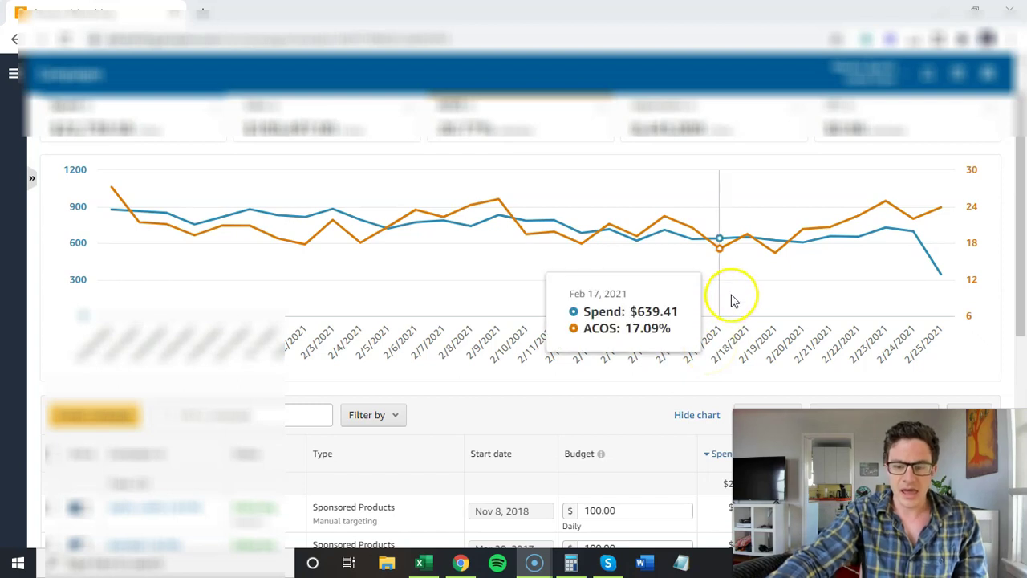
scroll(707, 359, "down", 1)
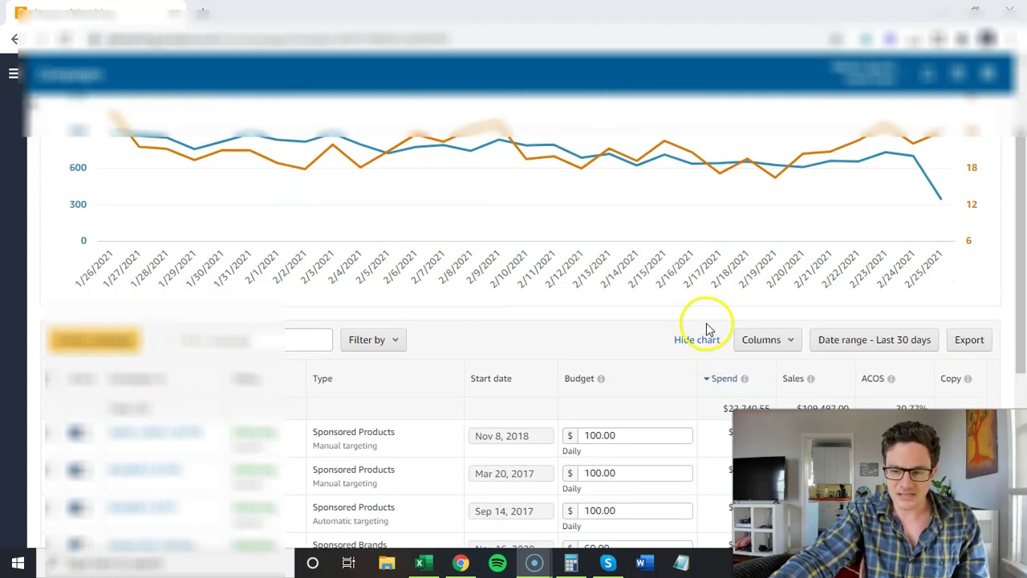
scroll(706, 323, "down", 1)
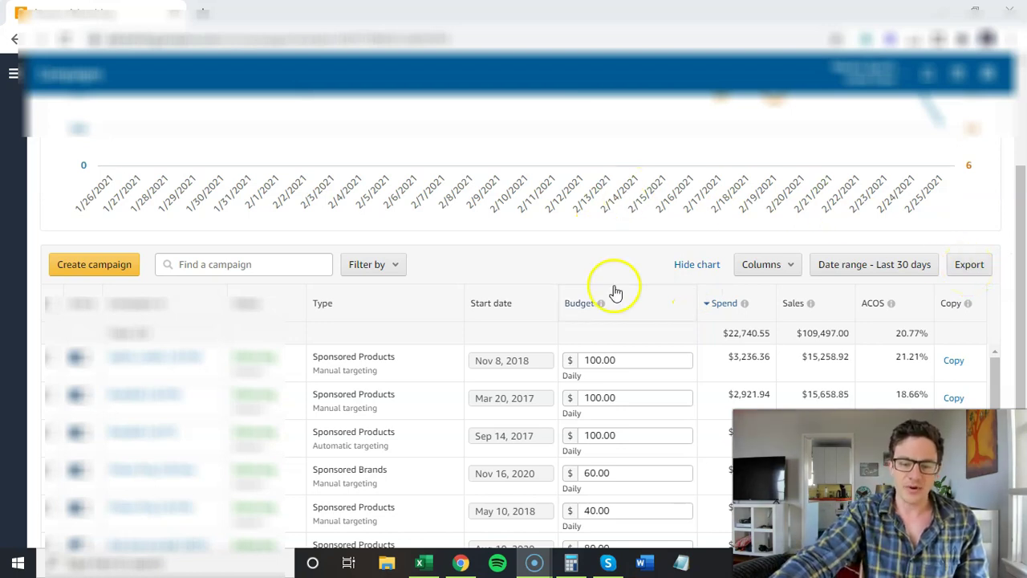
Step: Switch to the Campaigns_Feb_25_2021 file in Excel and highlight the Daily spend header in yellow
left_click(418, 563)
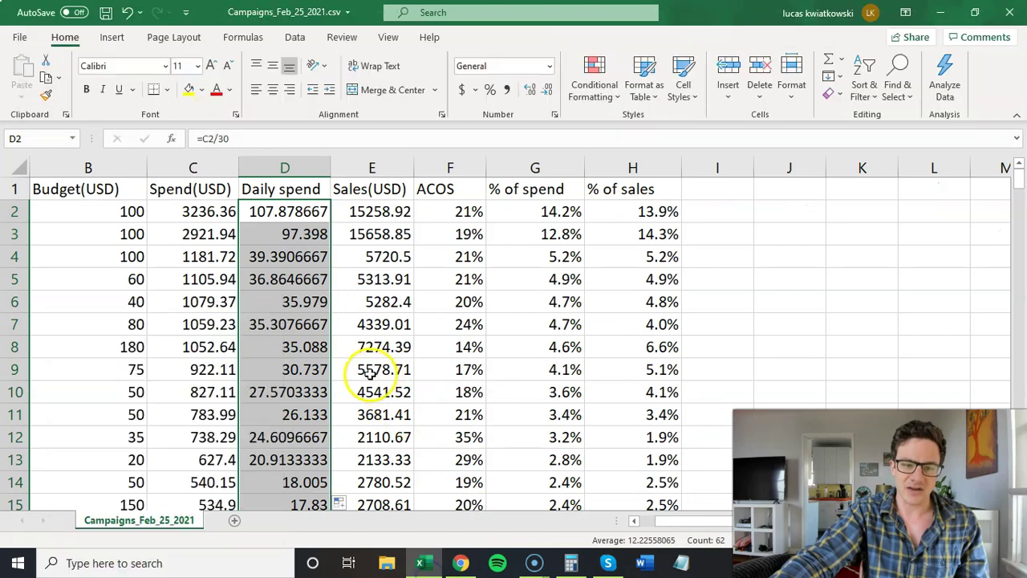
left_click(304, 189)
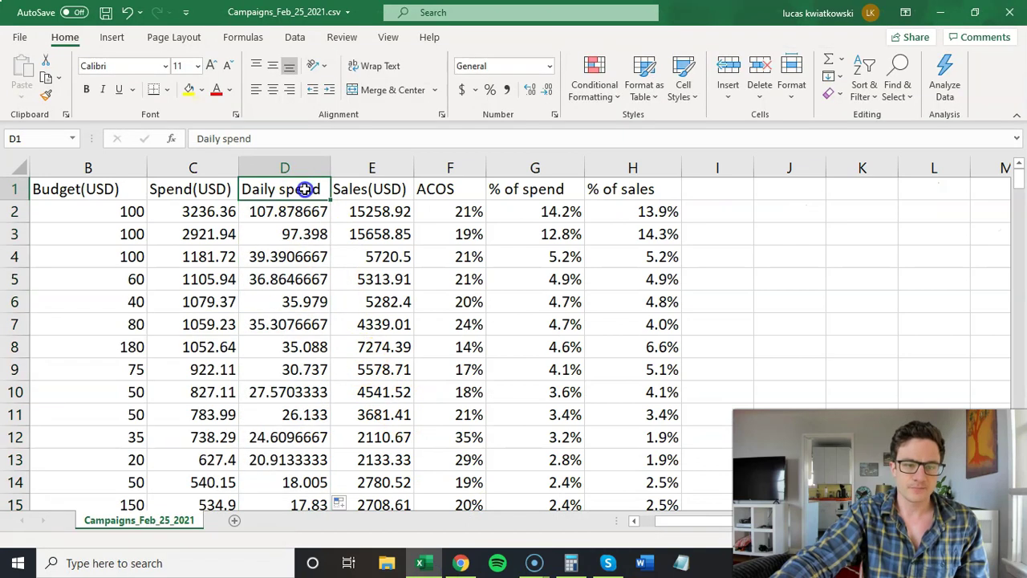
left_click(196, 92)
Step: Look over the budget, spend, sales and ACOS columns and highlight the % of spend and % of sales headers in yellow
left_click_drag(677, 529, 635, 523)
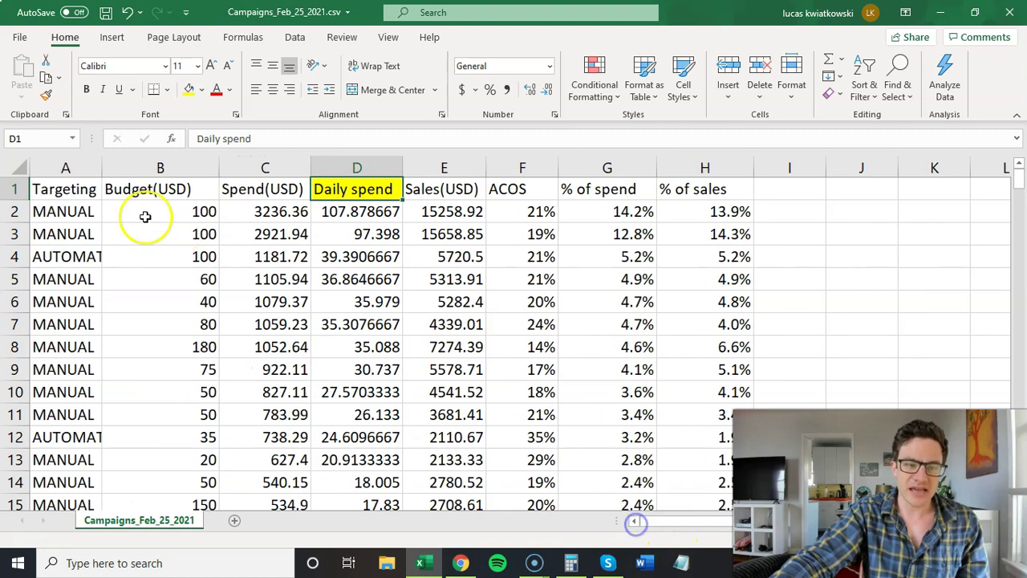
left_click(179, 166)
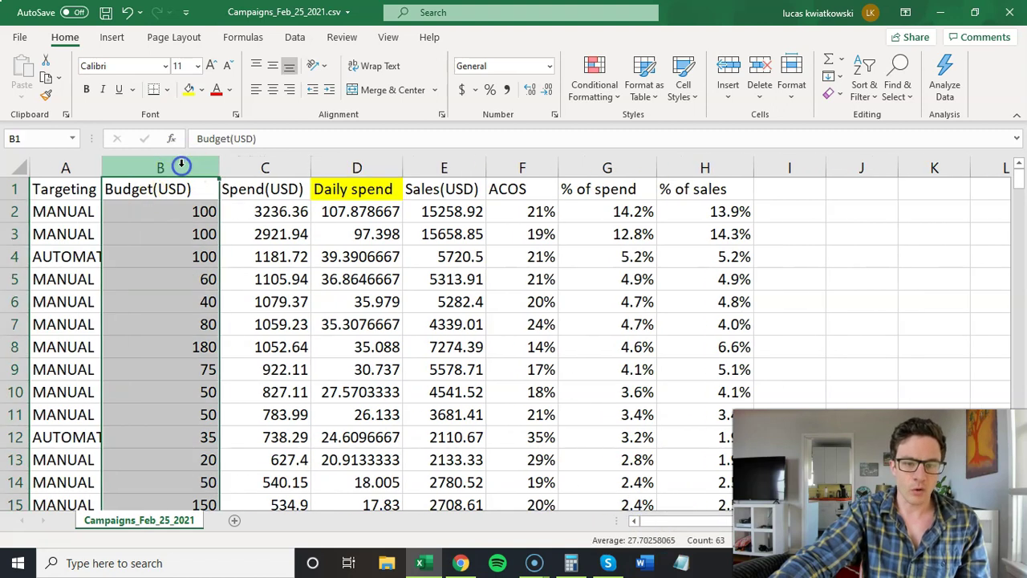
left_click(298, 166)
left_click(440, 166)
left_click(502, 168)
left_click_drag(602, 190, 717, 190)
left_click(188, 89)
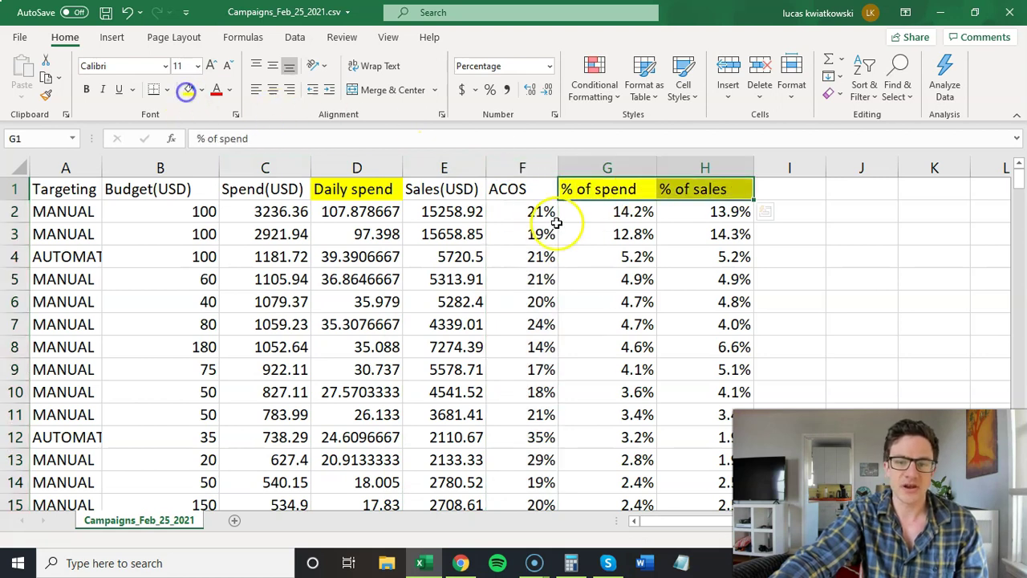
Step: Examine the spend and sales total formulas in row 64, below the last campaign row
left_click(618, 281)
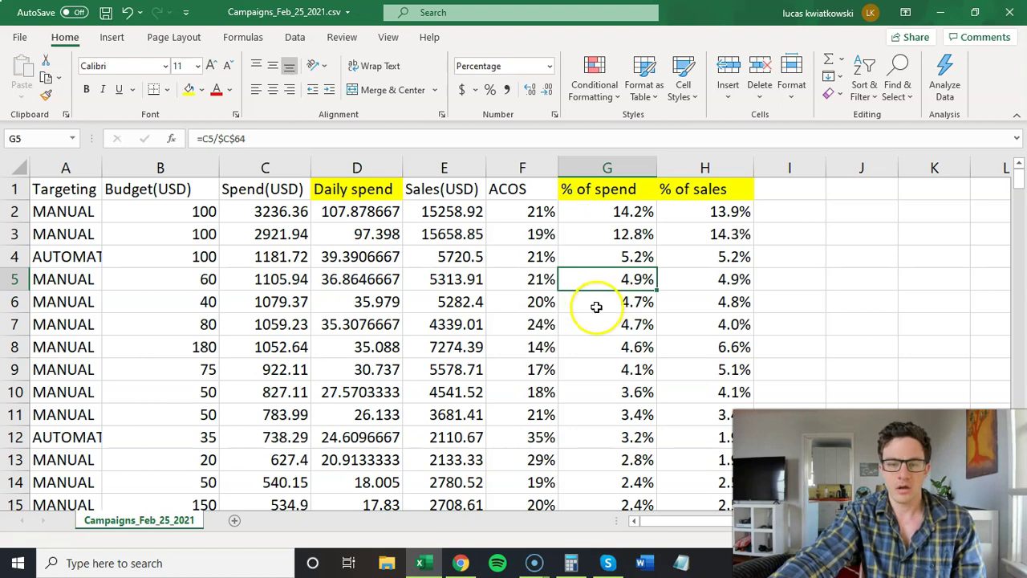
scroll(594, 307, "down", 1)
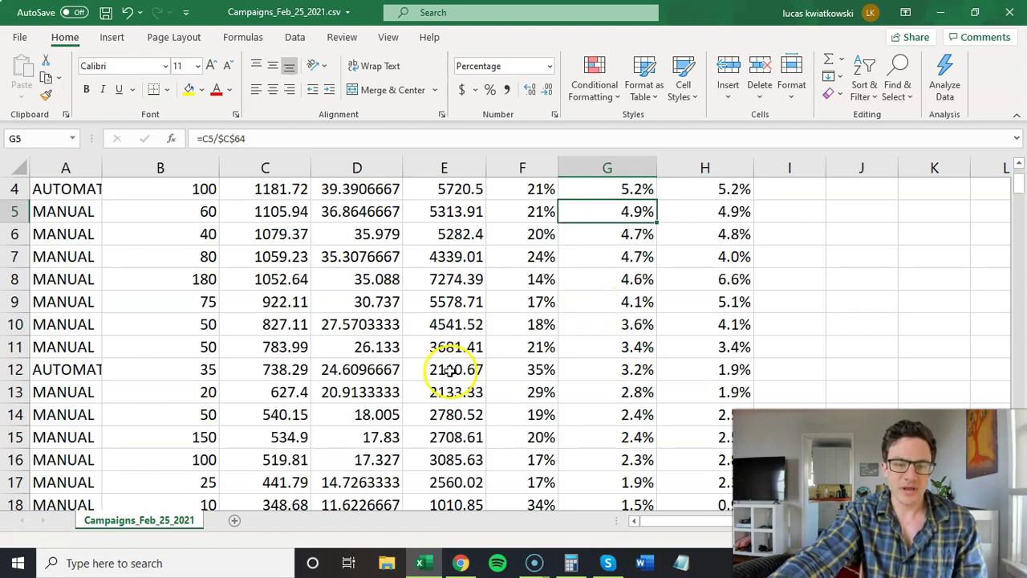
left_click_drag(1020, 186, 1022, 265)
left_click(281, 369)
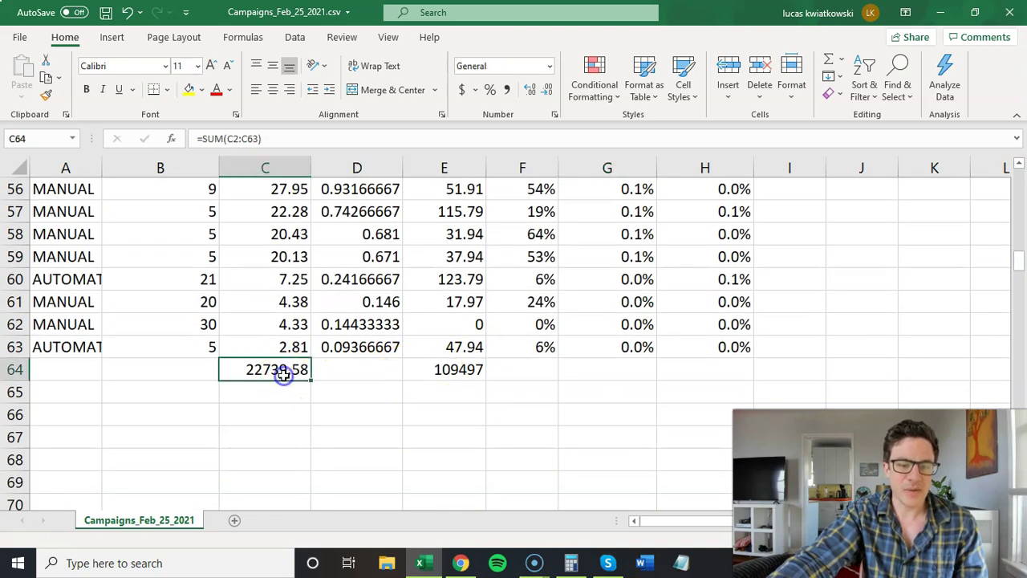
left_click(447, 369)
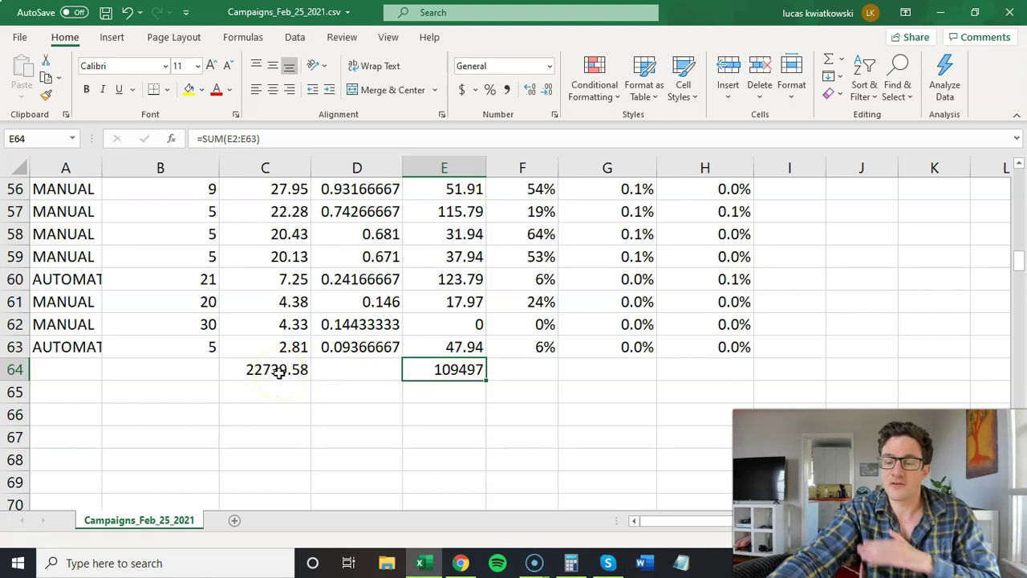
left_click_drag(1020, 268, 1019, 164)
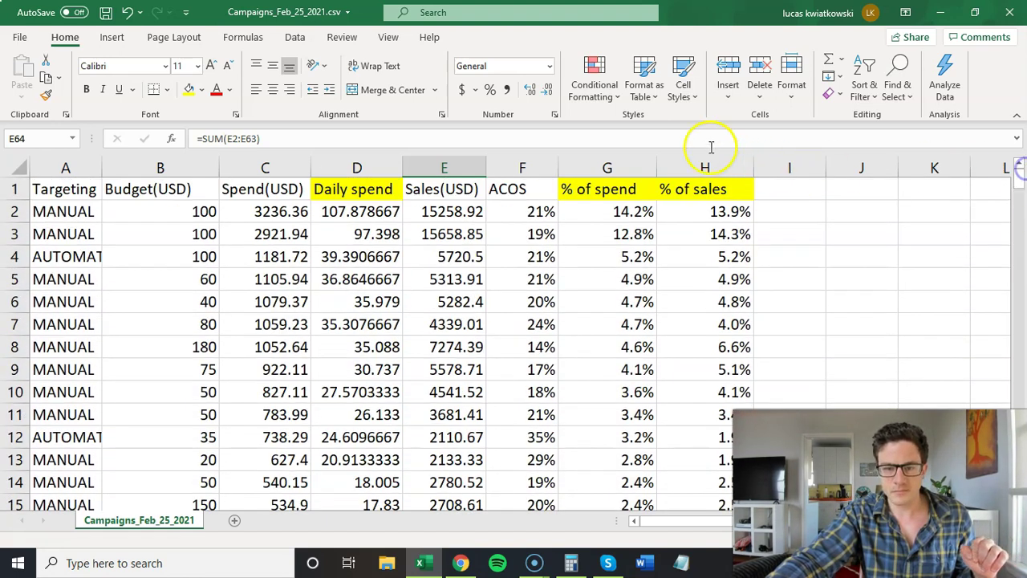
Step: Re-enter the first campaign's % of spend formula in G2 as =C2/$C$64, with an absolute reference to the spend total
left_click(625, 189)
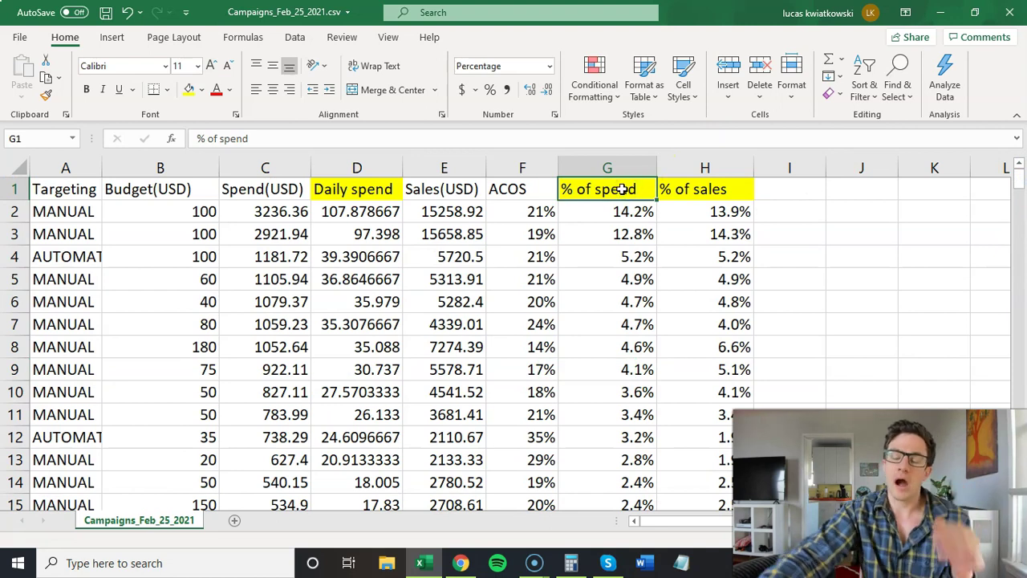
left_click(626, 214)
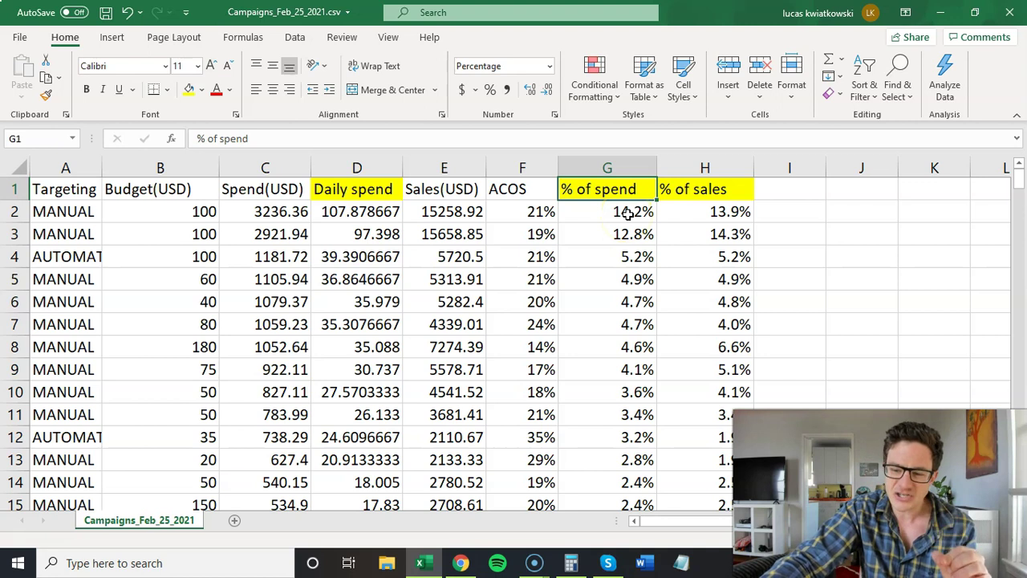
left_click(628, 213)
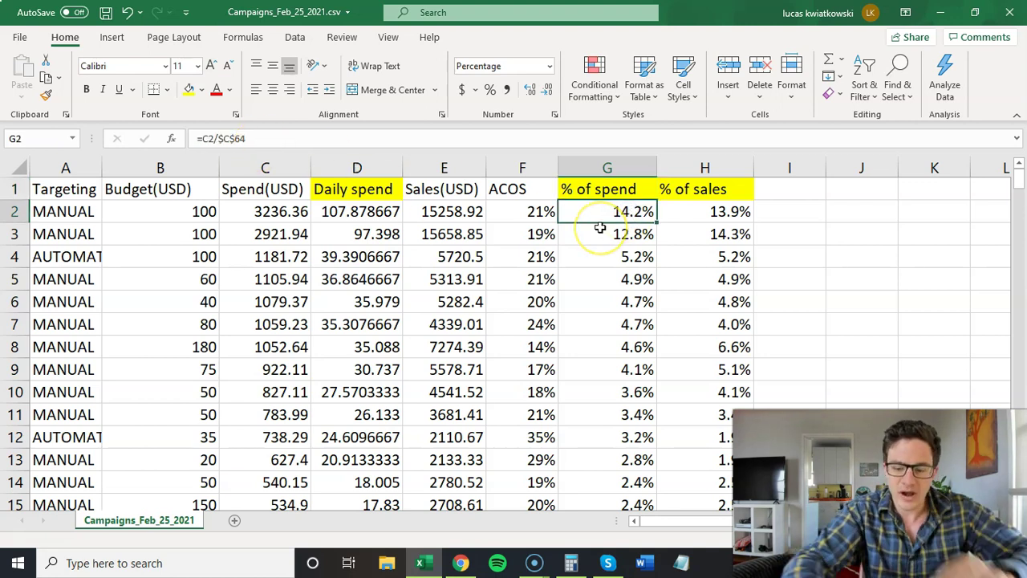
type("=")
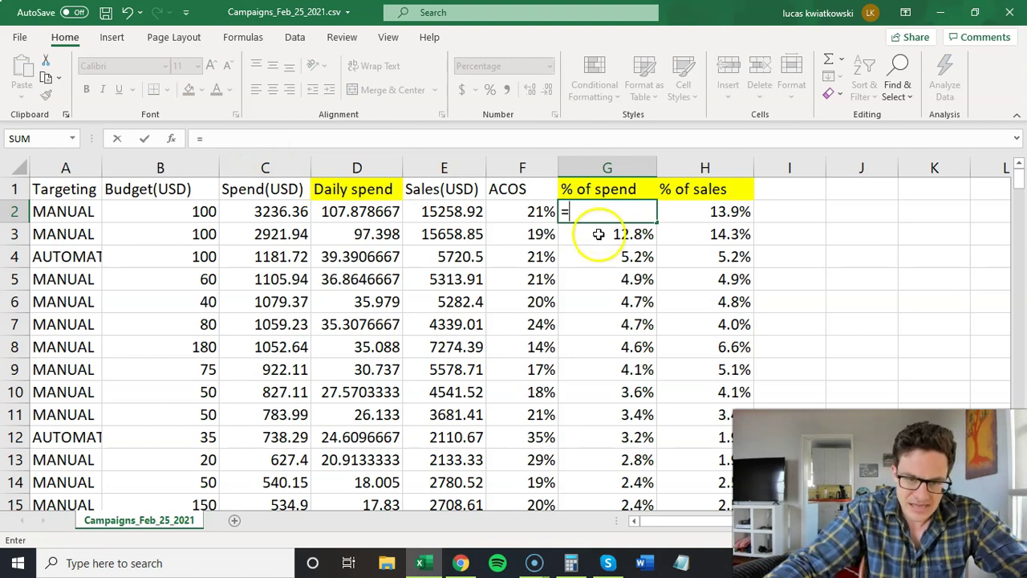
left_click(289, 211)
type(".")
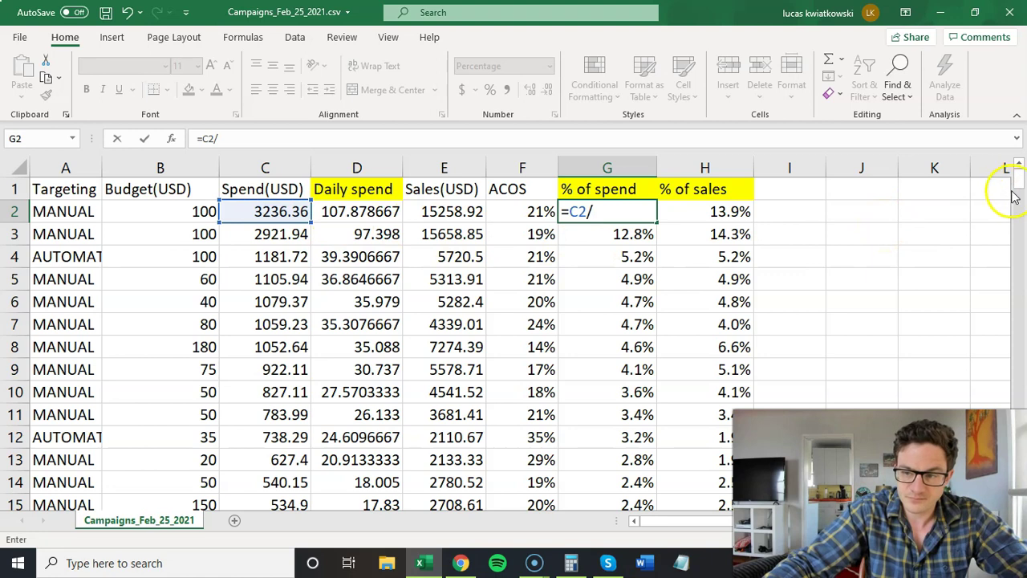
left_click_drag(1017, 181, 1021, 262)
left_click(261, 325)
left_click(217, 138)
type("$C$64")
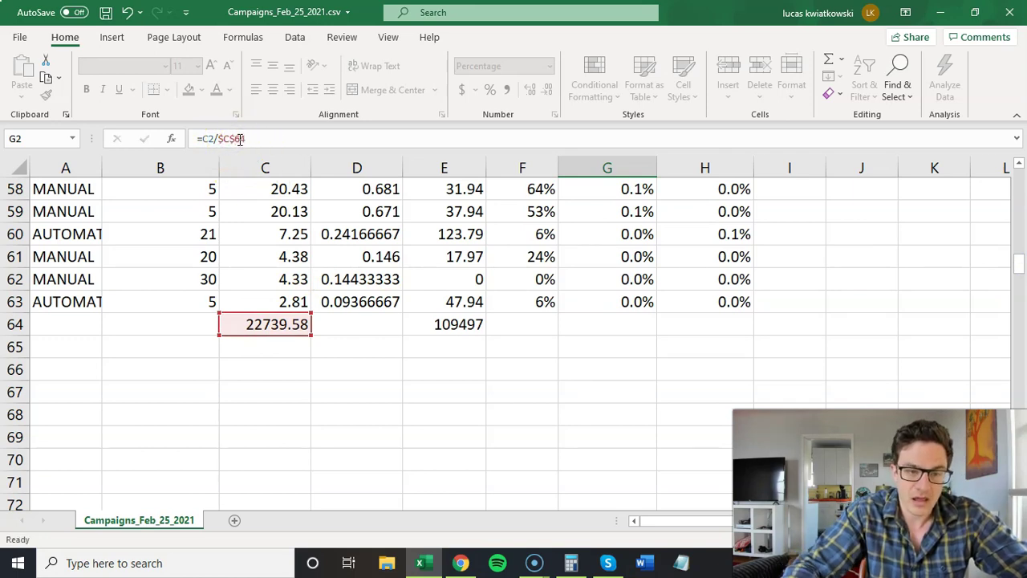
key("Return")
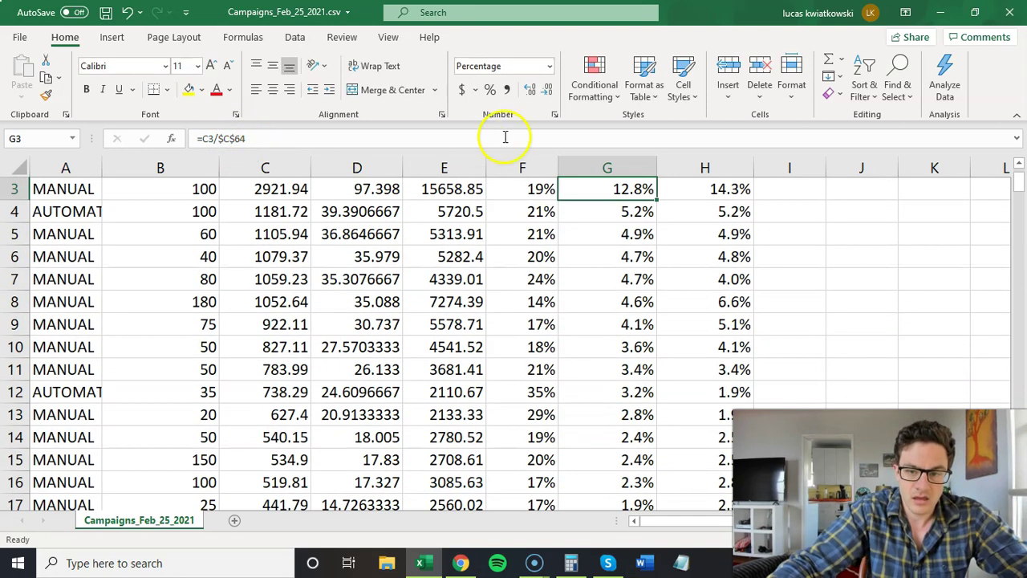
Step: Fill the G2 formula down the % of spend column and check the formulas in the rows beneath it
left_click(614, 211)
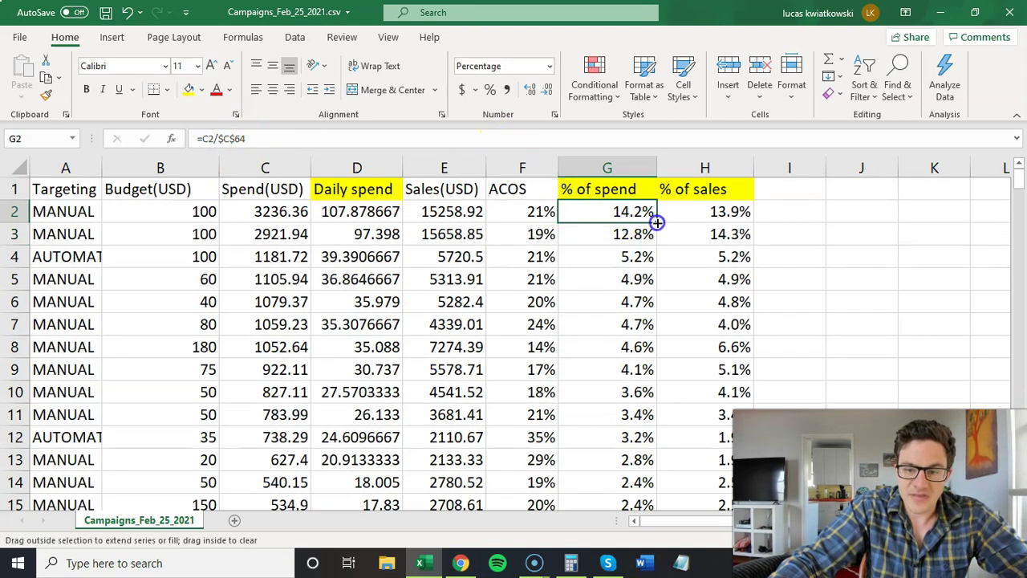
double_click(656, 222)
left_click_drag(277, 233, 270, 275)
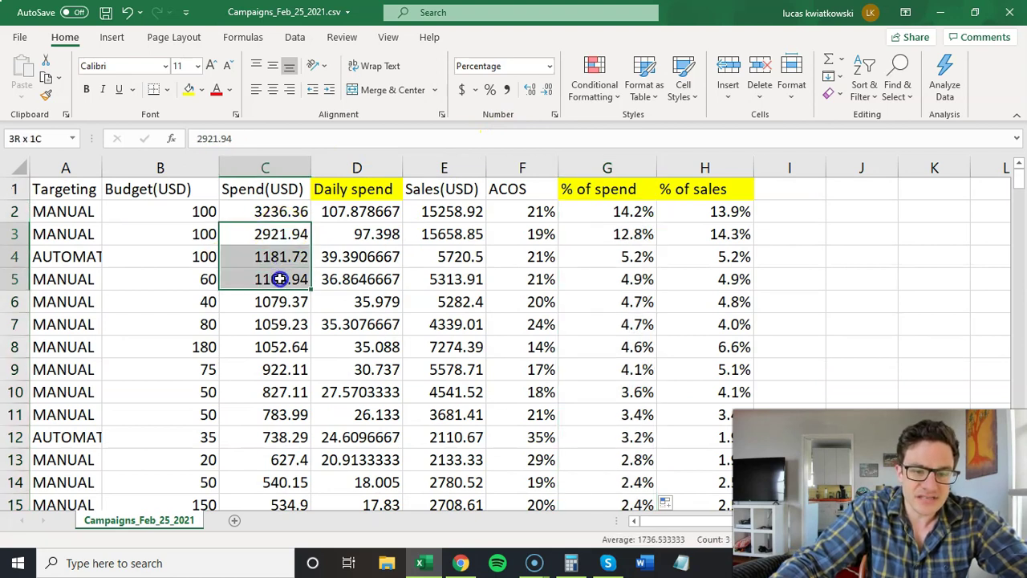
left_click(624, 211)
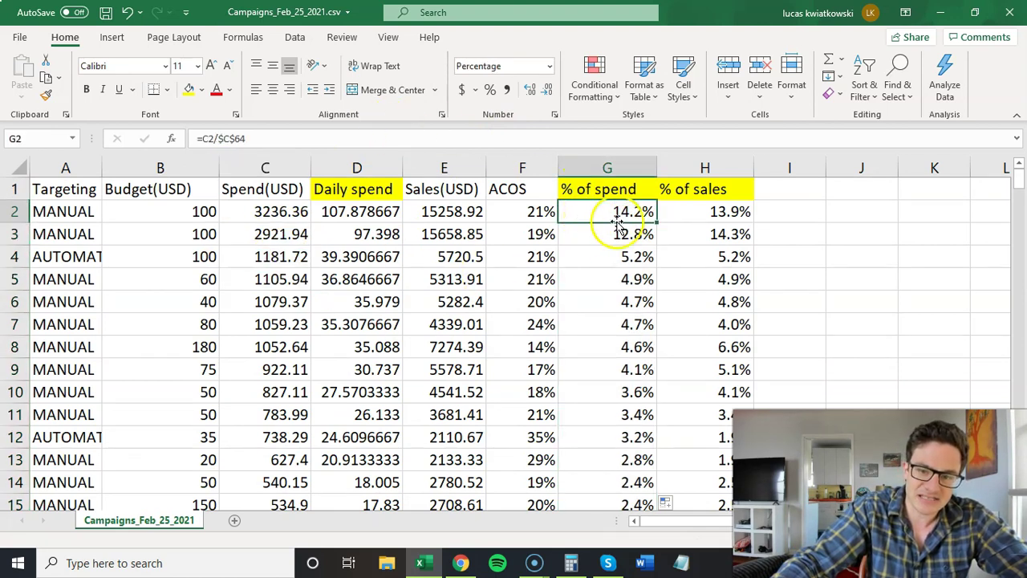
left_click(624, 234)
left_click(628, 256)
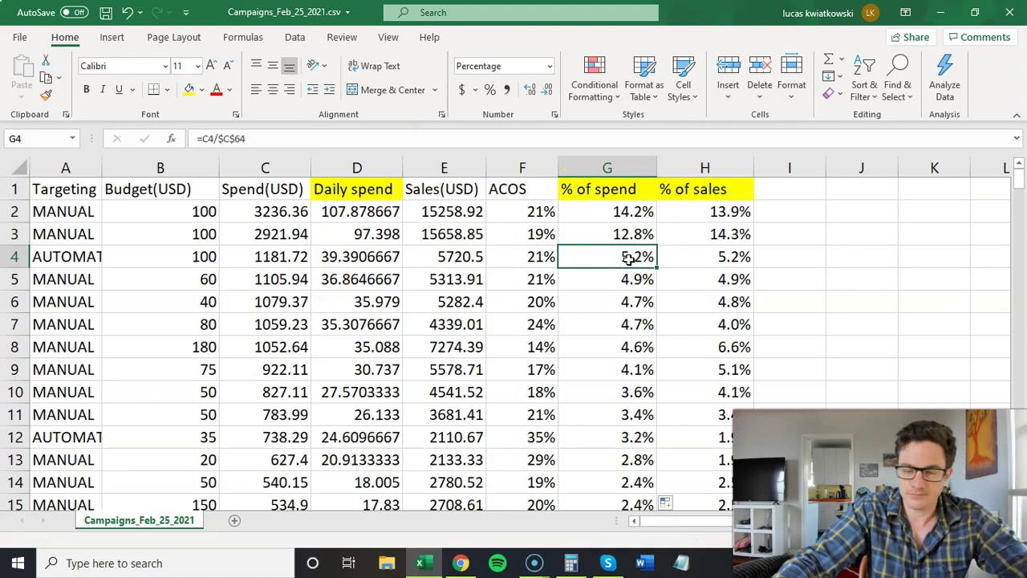
Step: Inspect the % of sales formula in H2 and compare % of spend with % of sales for the campaigns in rows 2 to 5
left_click(695, 212)
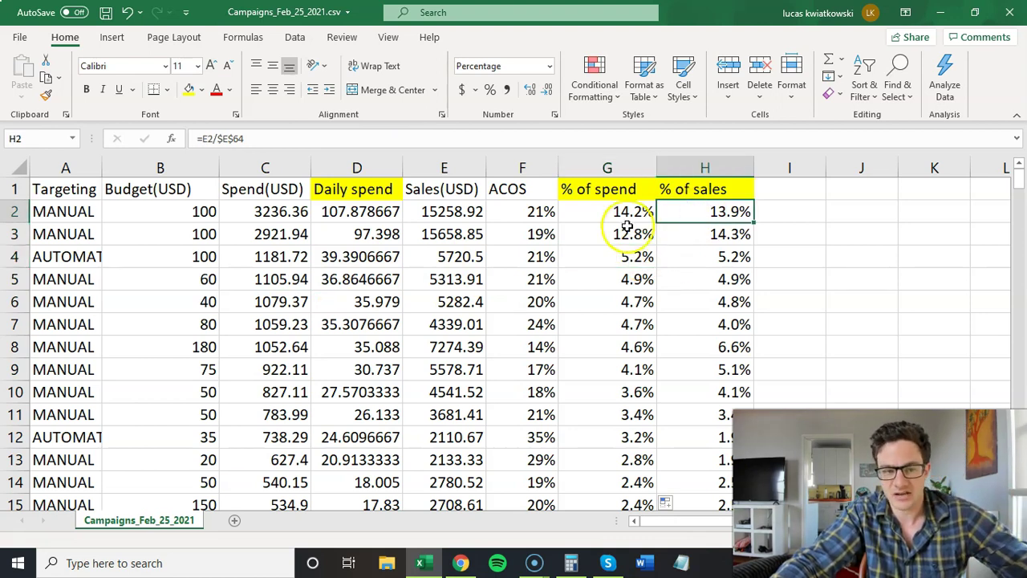
left_click(435, 211)
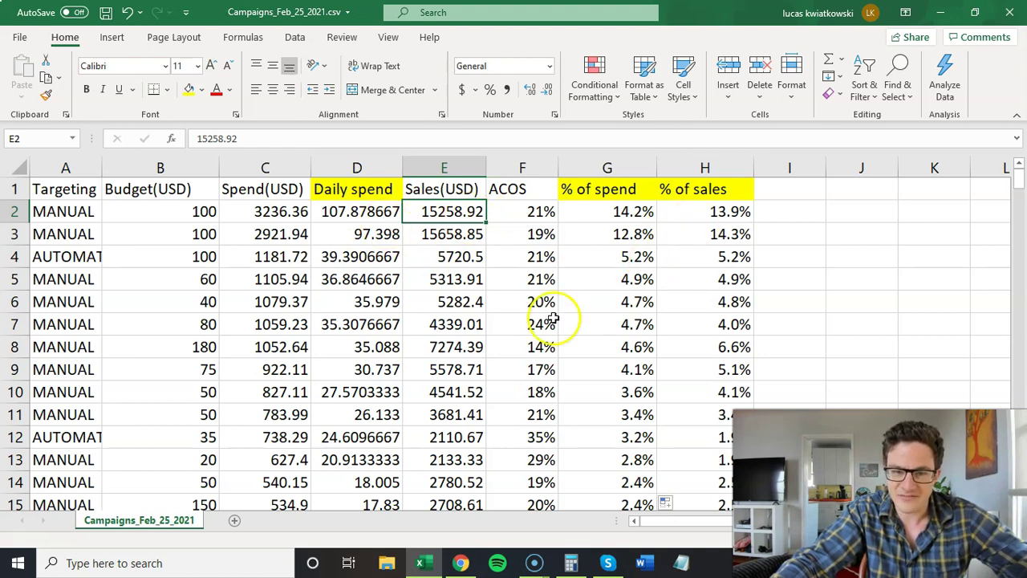
left_click_drag(731, 214, 726, 301)
left_click(622, 212)
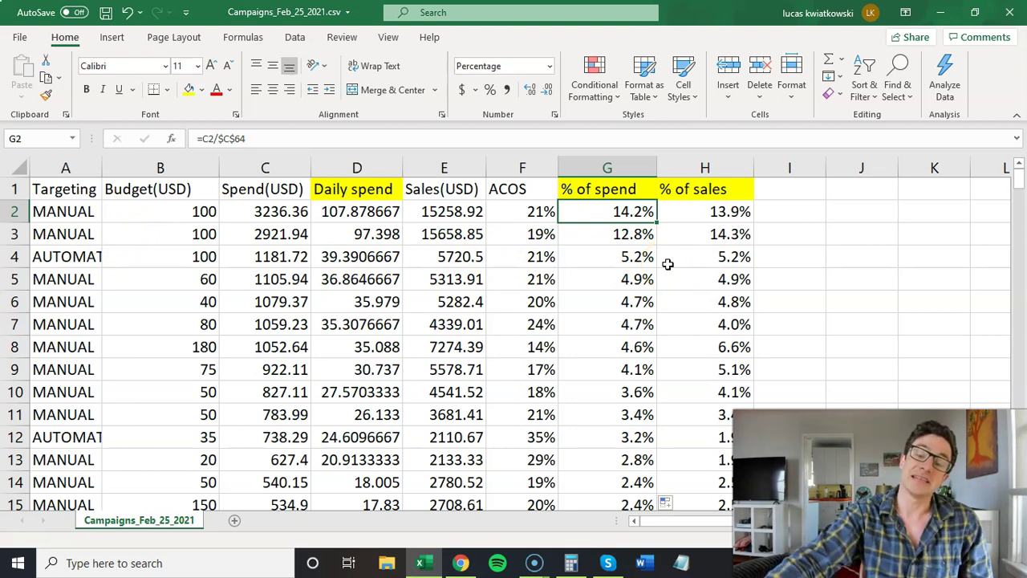
left_click(728, 212)
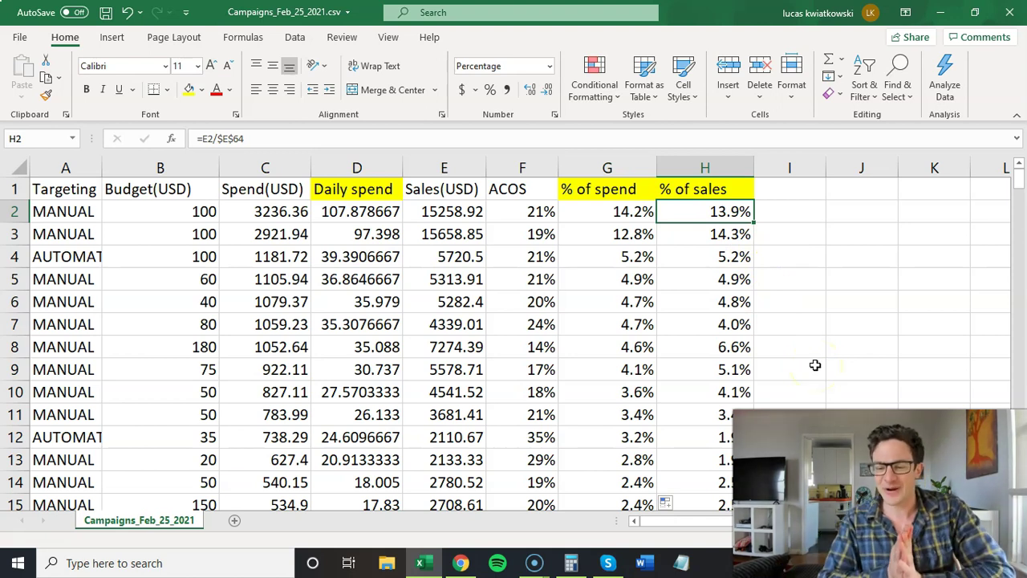
left_click_drag(622, 212, 719, 236)
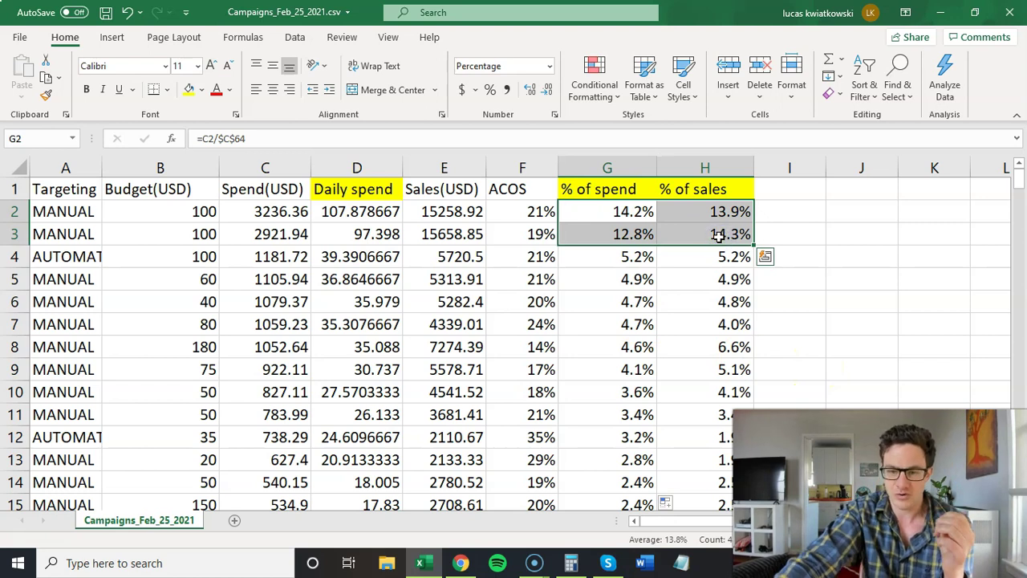
left_click_drag(642, 258, 720, 272)
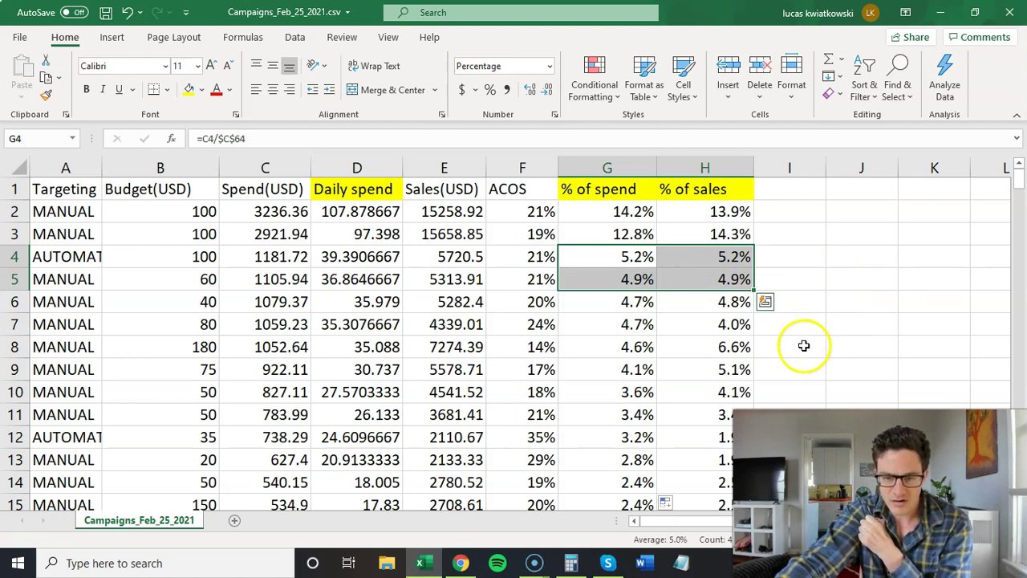
Step: Highlight the % of spend and % of sales cells in row 8 in yellow and check that campaign's ACOS
left_click_drag(633, 350, 707, 349)
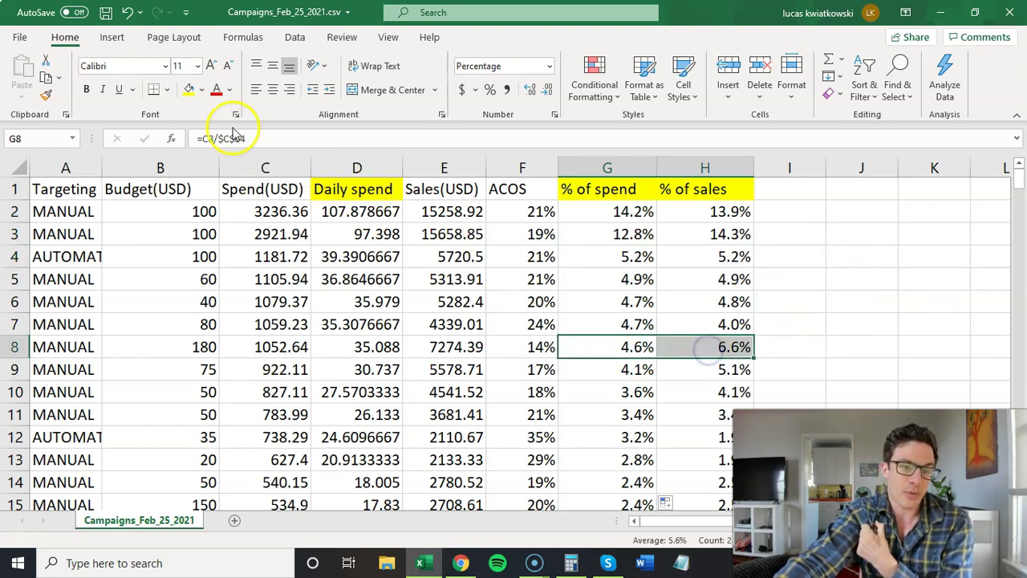
left_click(189, 89)
left_click(803, 340)
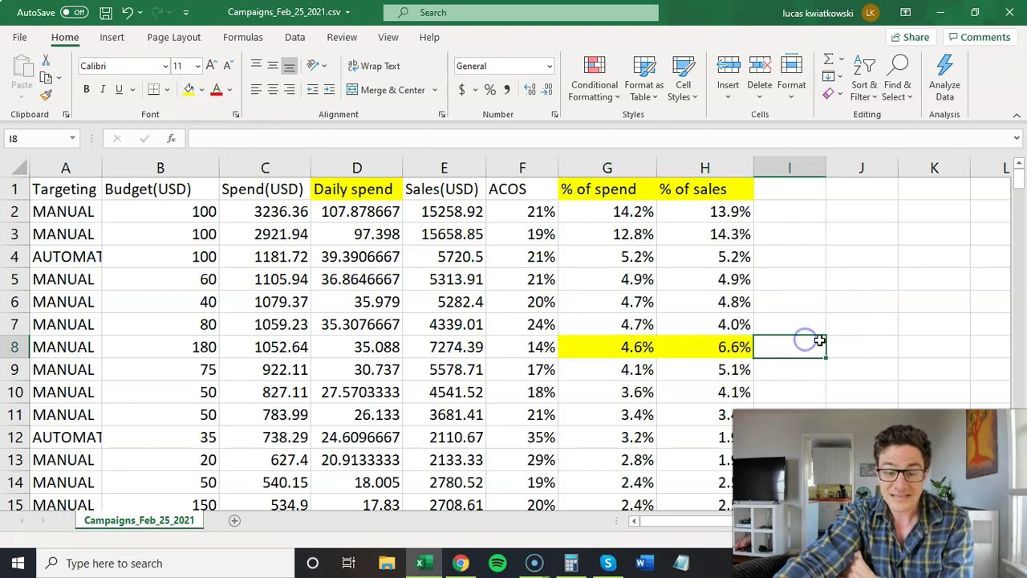
left_click(531, 345)
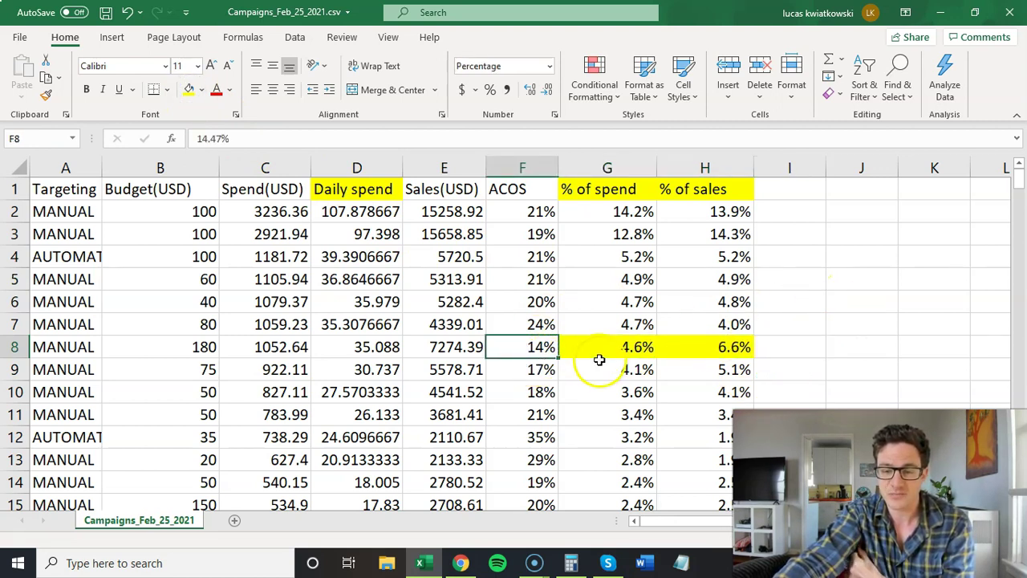
left_click(621, 347)
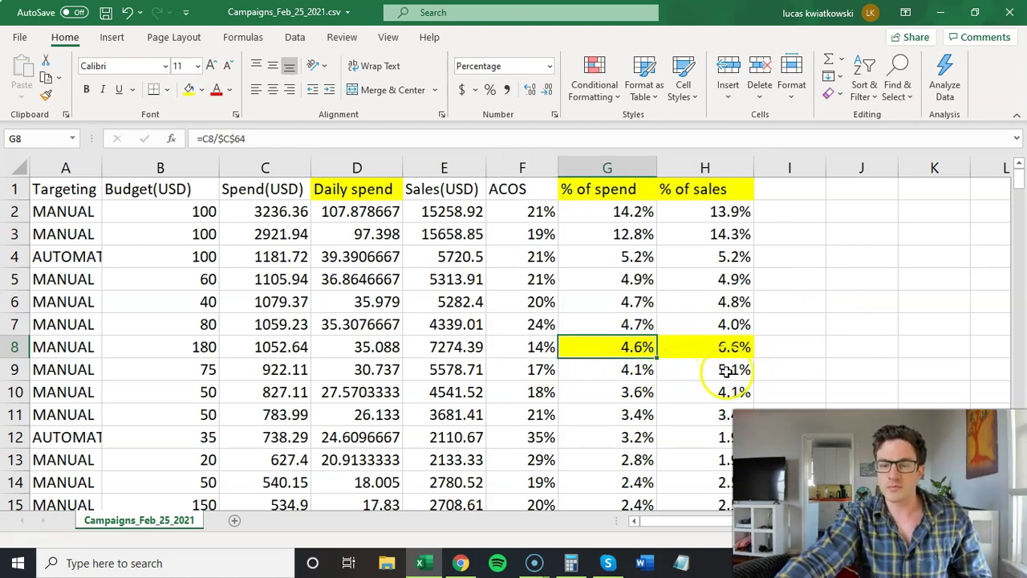
Step: Check the % of sales and budget of the row 8 campaign and clear the yellow fill from G8:H8
left_click(737, 348)
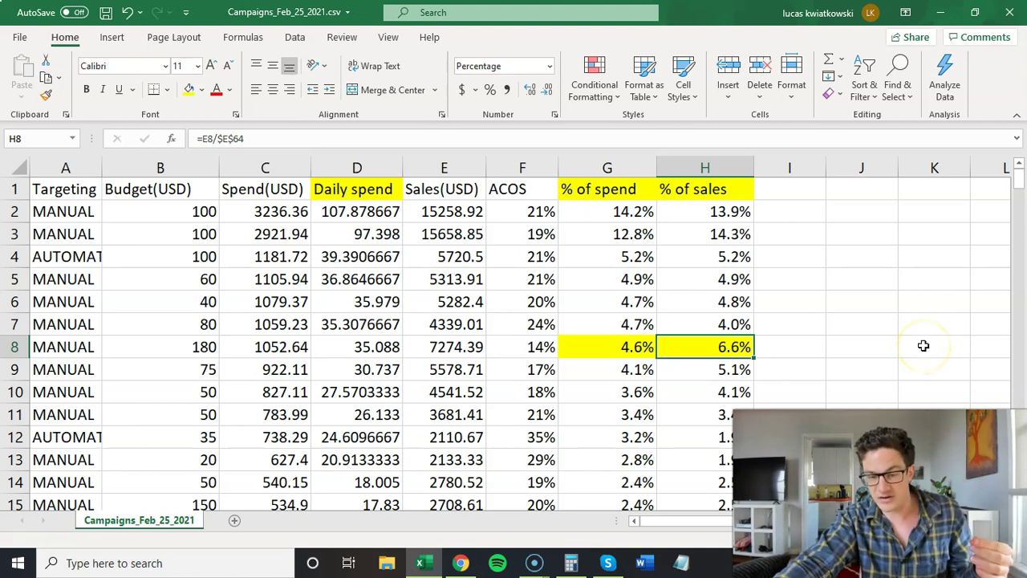
left_click(192, 348)
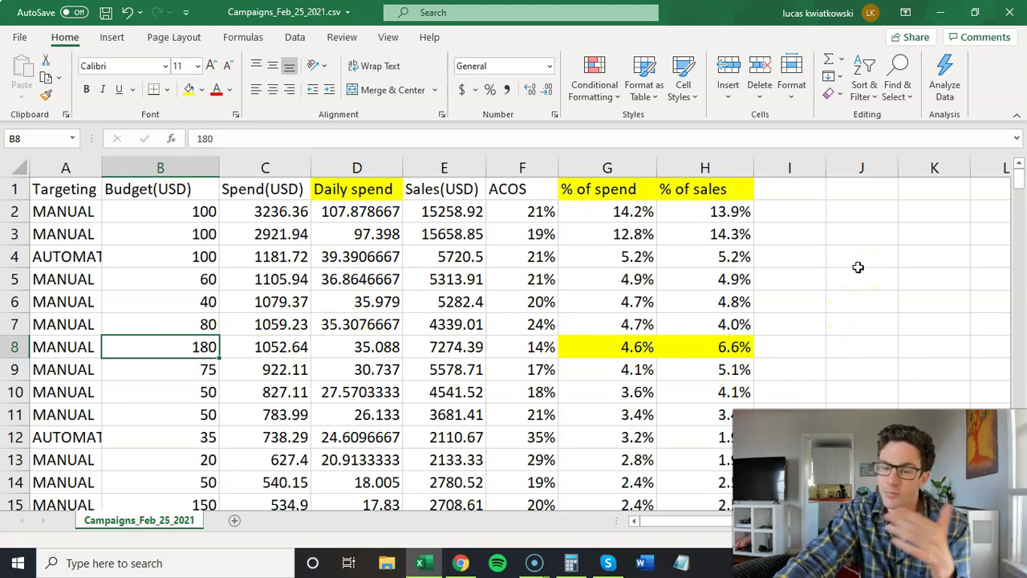
left_click_drag(616, 347, 712, 348)
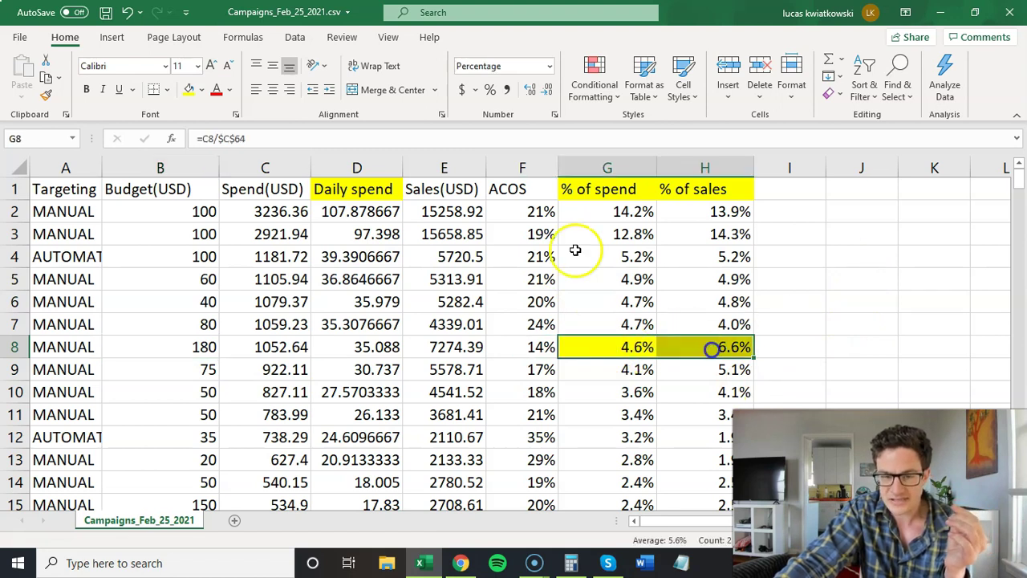
left_click(201, 89)
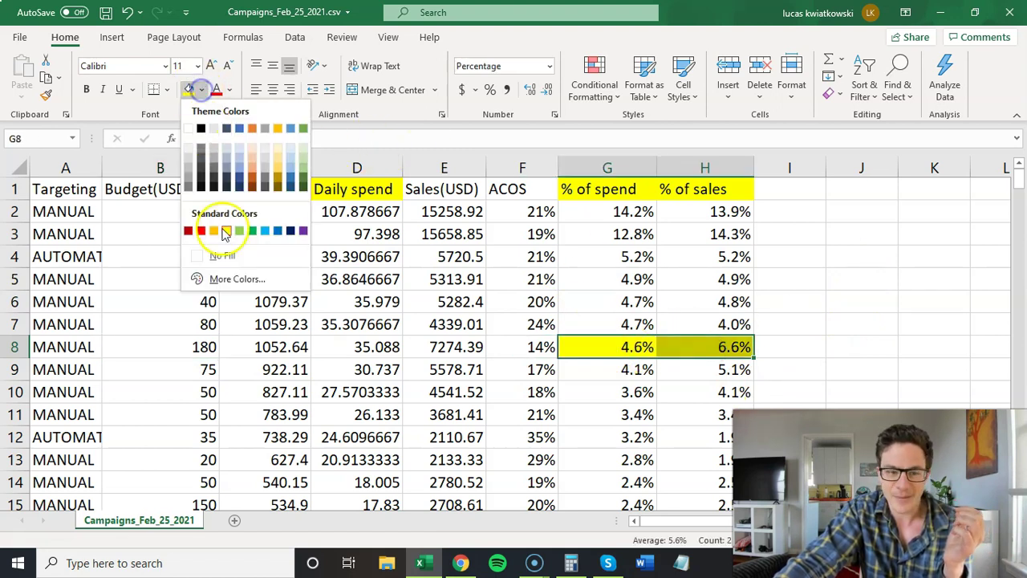
left_click(222, 256)
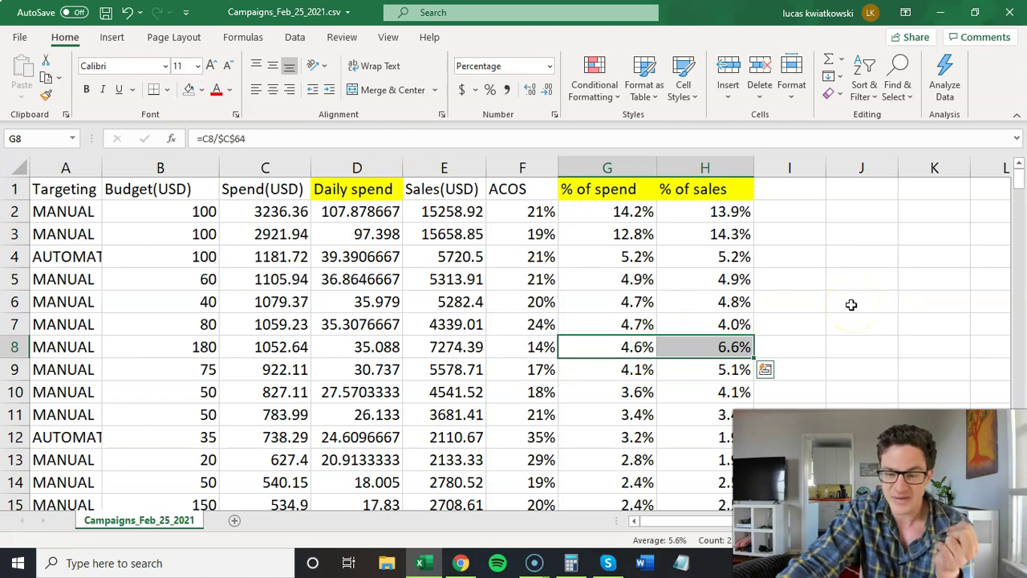
Step: Highlight the % of spend and % of sales cells in row 12 in yellow and check that campaign's ACOS
left_click_drag(627, 437, 716, 439)
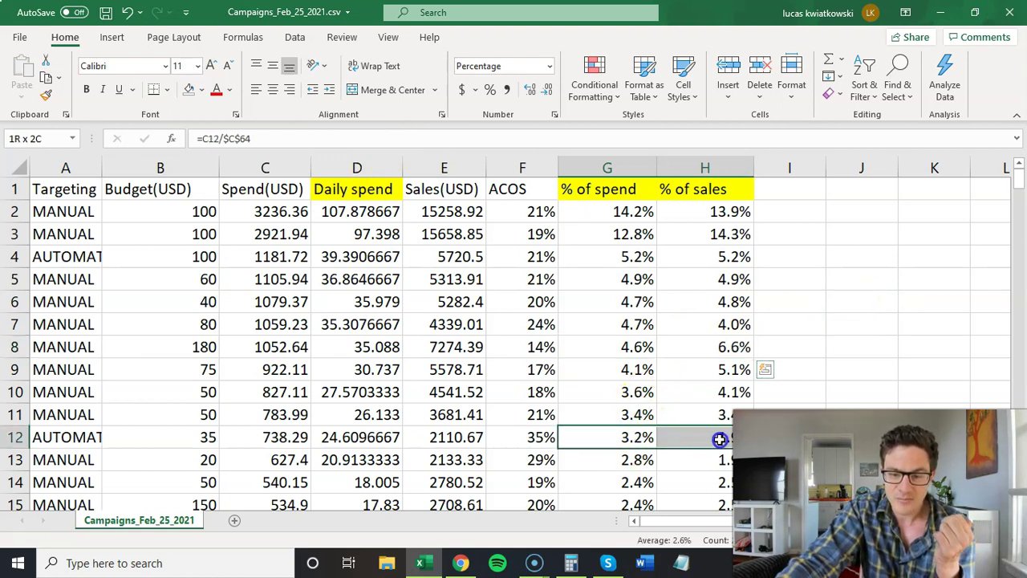
left_click(201, 89)
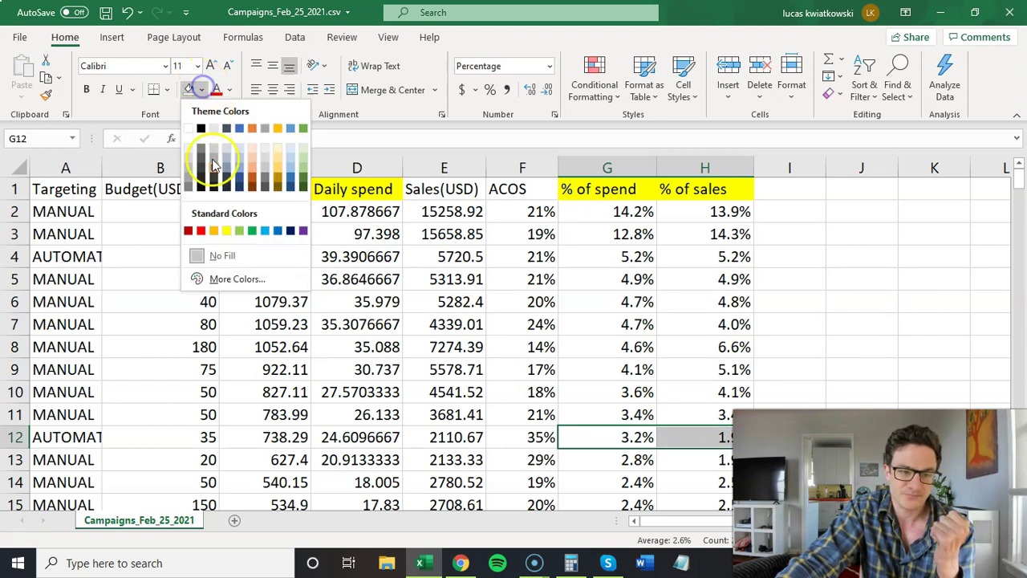
left_click(226, 230)
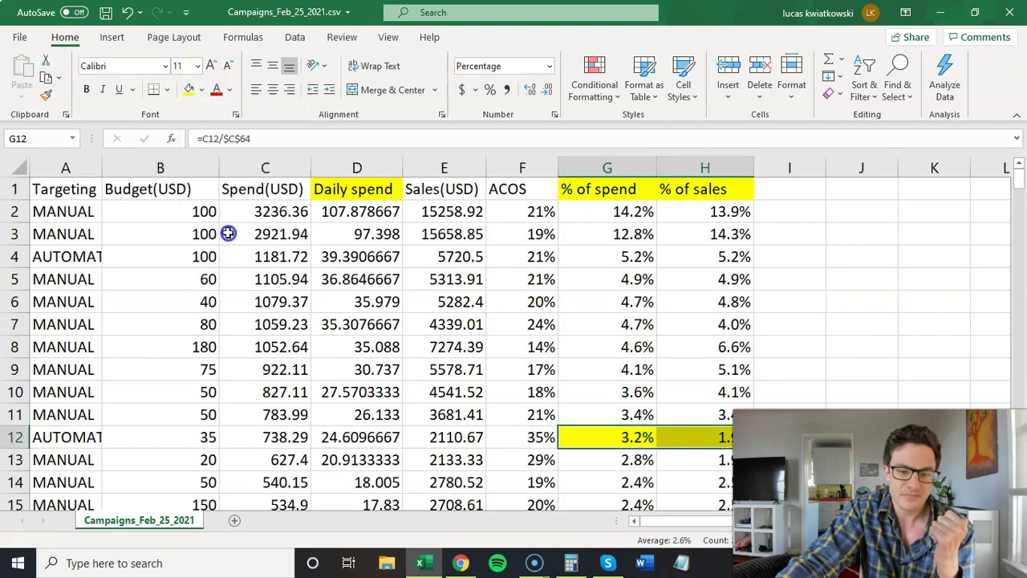
left_click(537, 440)
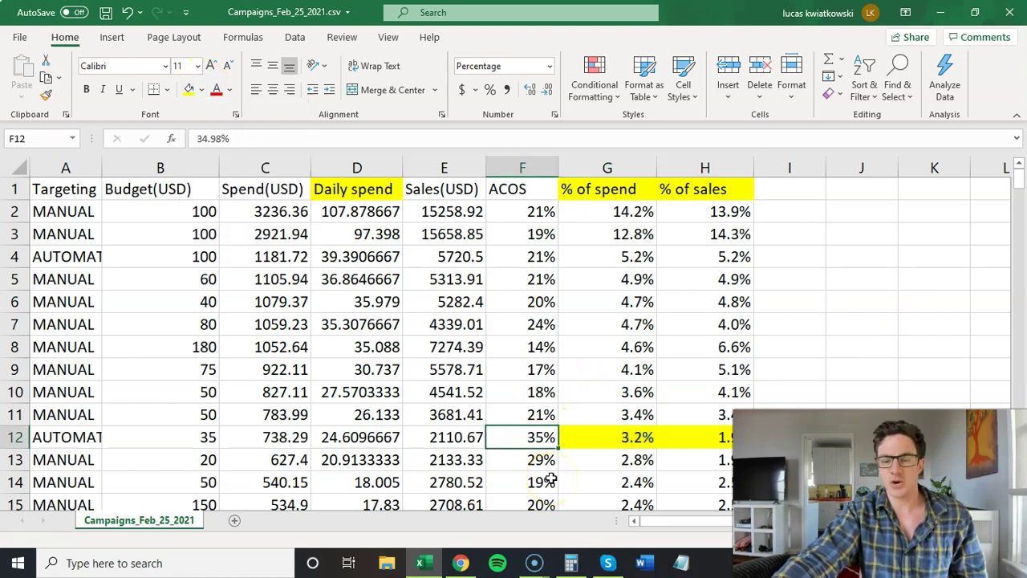
left_click(634, 433)
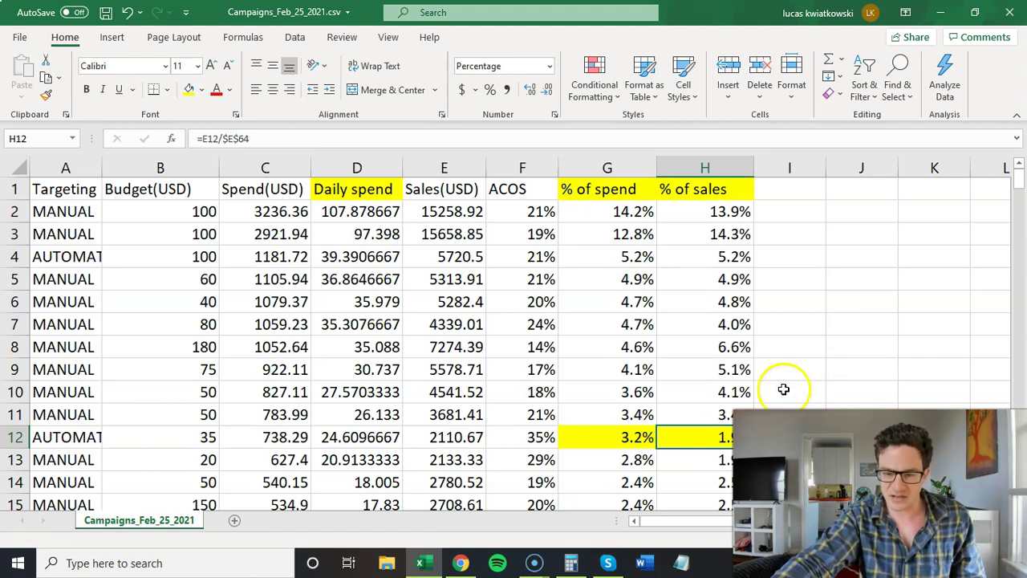
Step: Compare % of spend with % of sales for the row 12 campaign and the campaigns beneath it through row 17
scroll(722, 448, "down", 1)
scroll(722, 448, "down", 1)
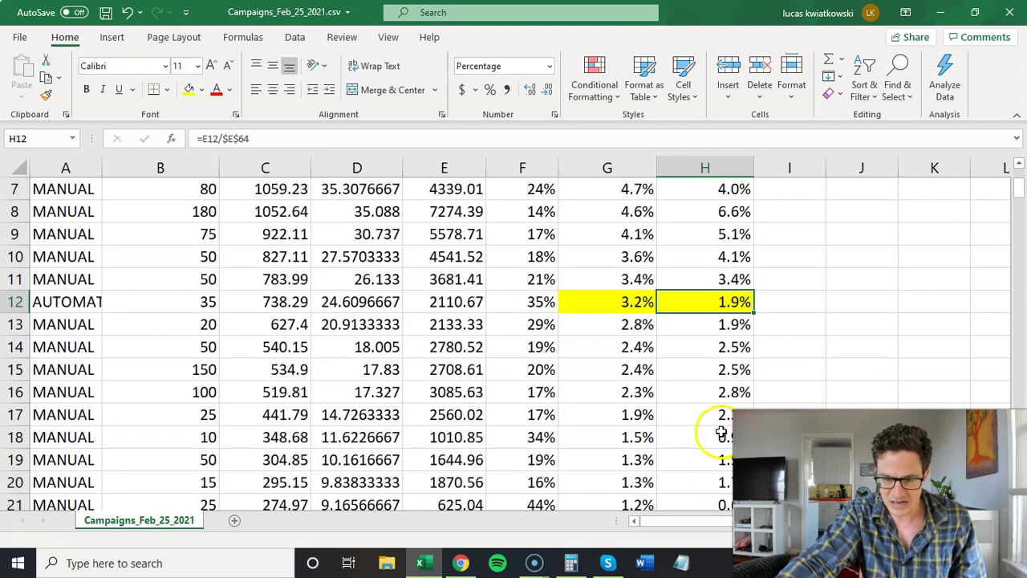
scroll(716, 441, "up", 1)
scroll(716, 441, "up", 1)
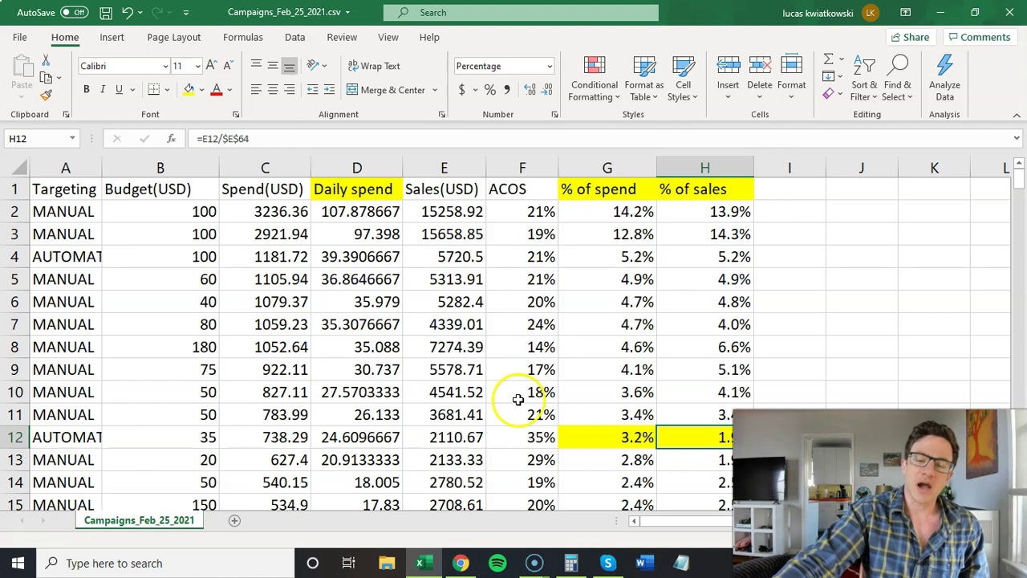
left_click_drag(703, 437, 633, 440)
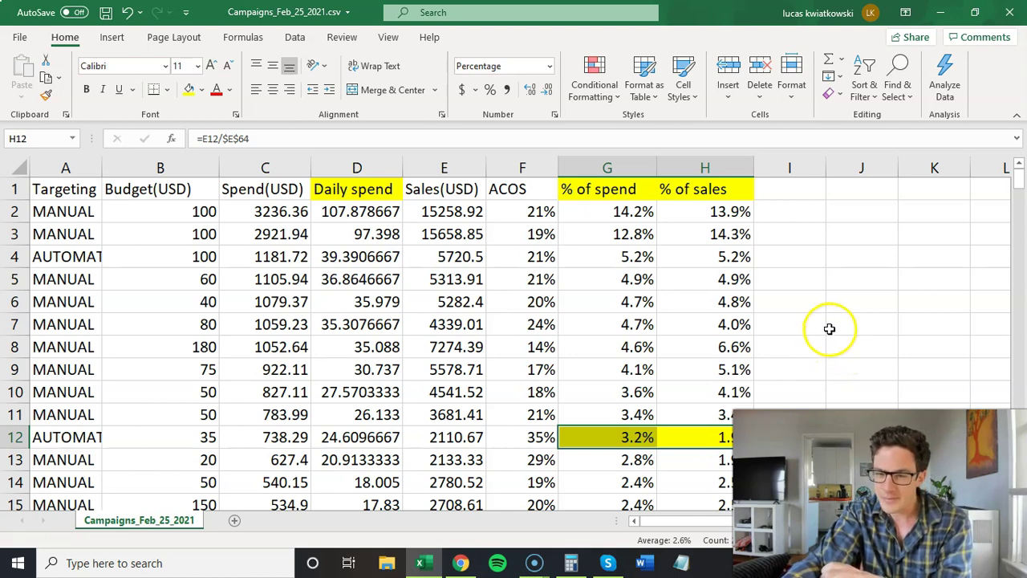
scroll(770, 367, "down", 1)
left_click_drag(654, 370, 723, 478)
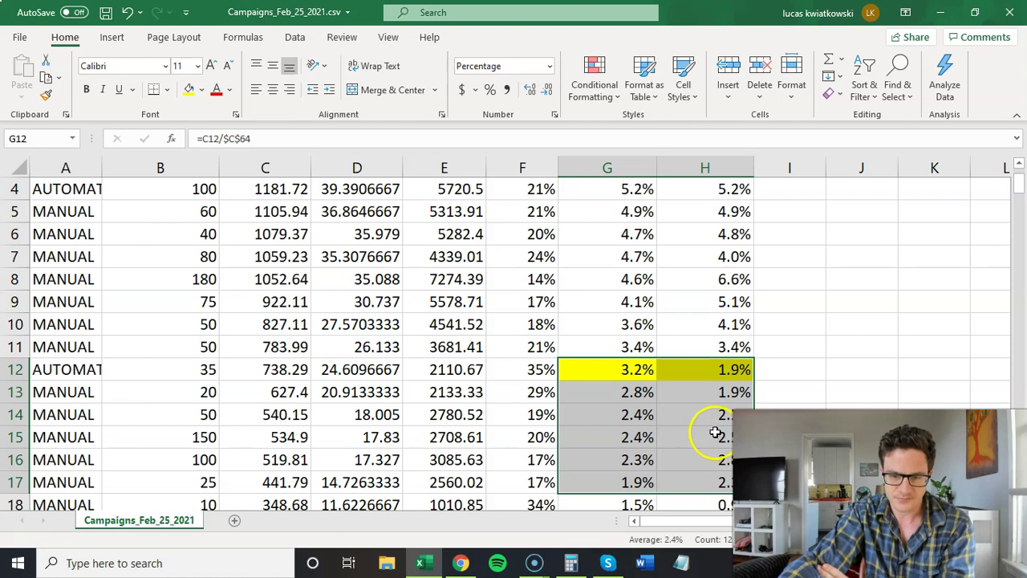
scroll(714, 428, "up", 1)
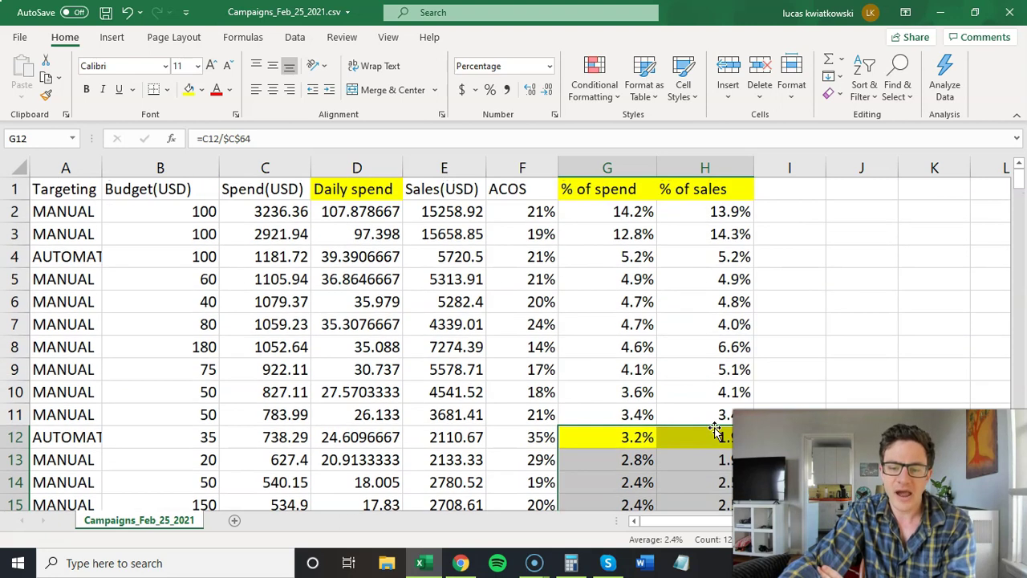
left_click(837, 373)
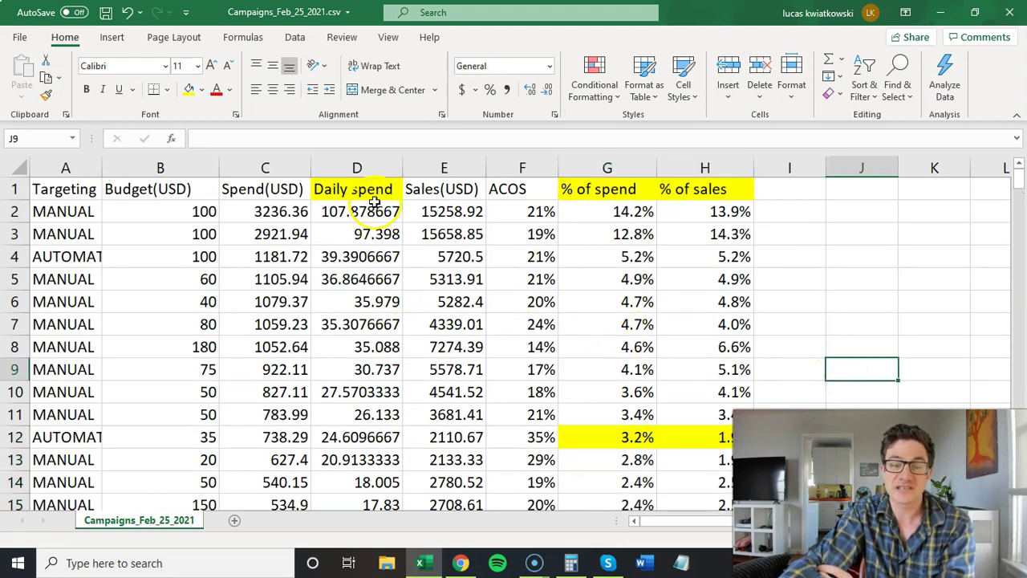
Step: Apply the dollar accounting number format to the whole Daily spend column
left_click(374, 168)
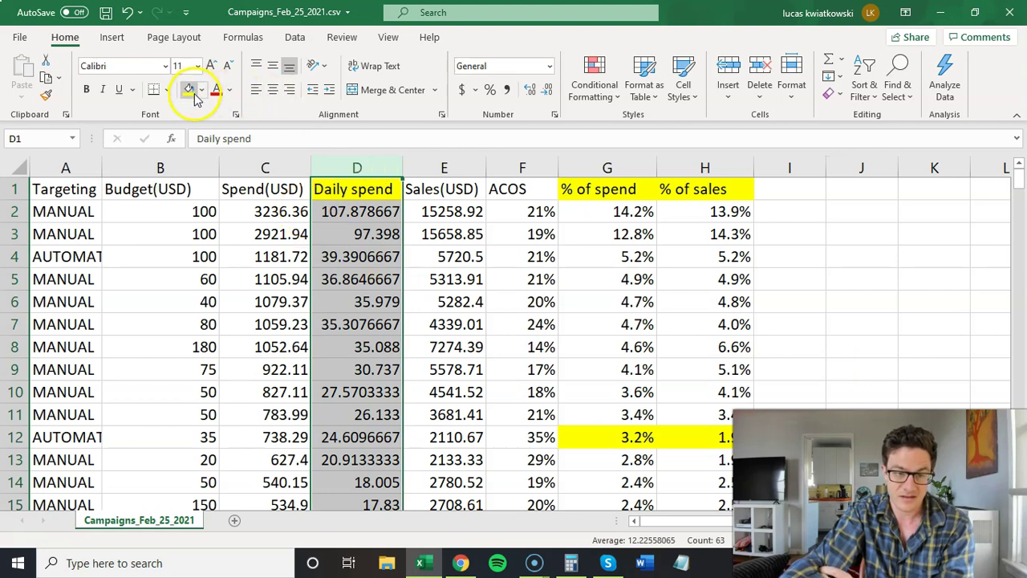
left_click(462, 90)
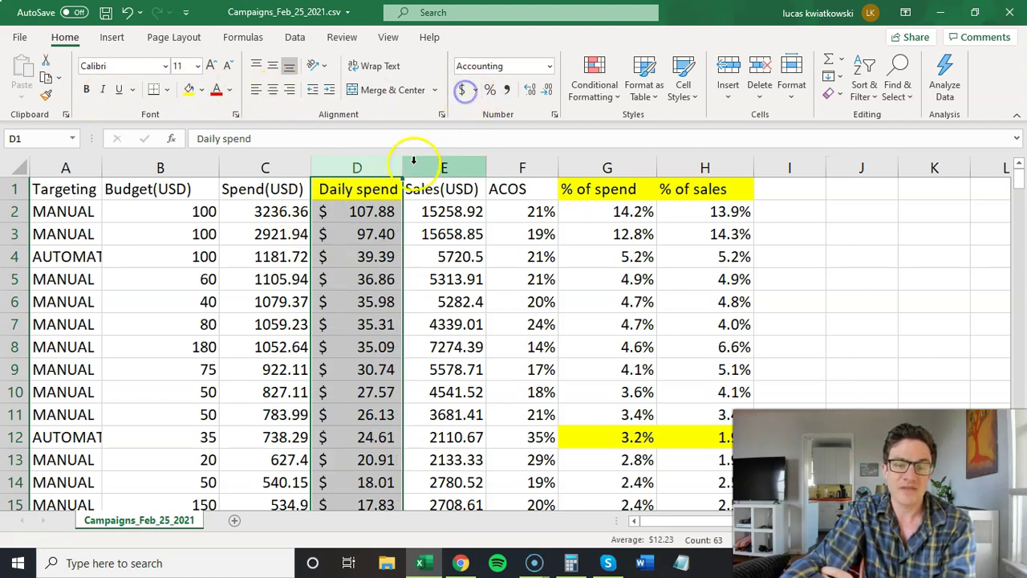
left_click(358, 211)
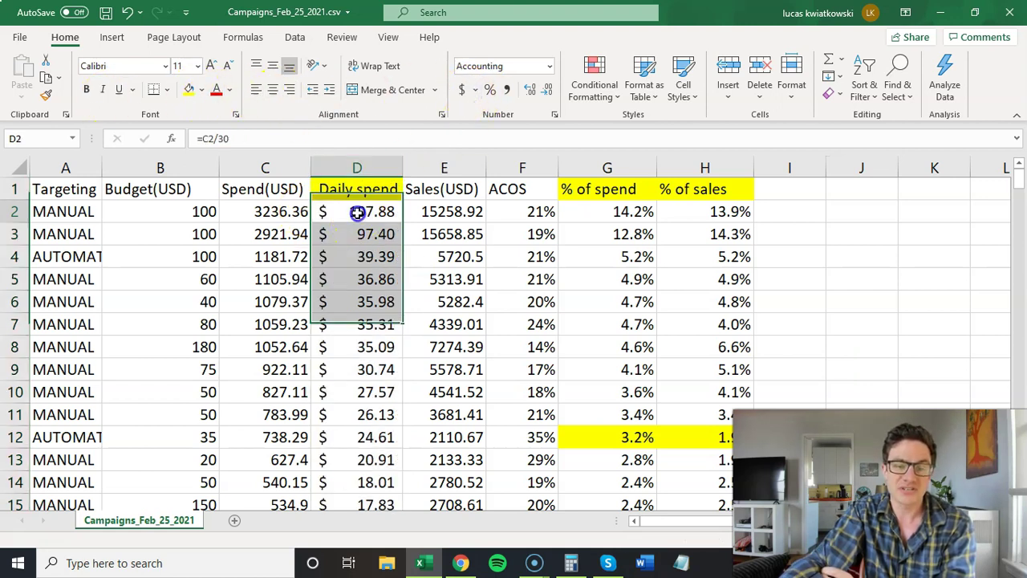
Step: Review the daily spend, budget, total spend and % of spend of the highlighted campaign in row 12
left_click(380, 437)
left_click(203, 439)
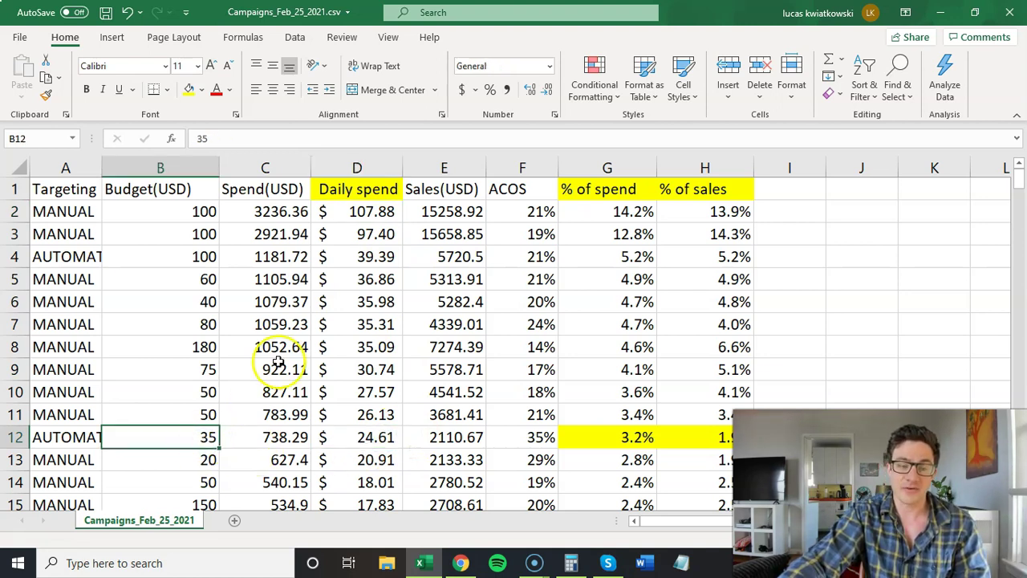
left_click(282, 437)
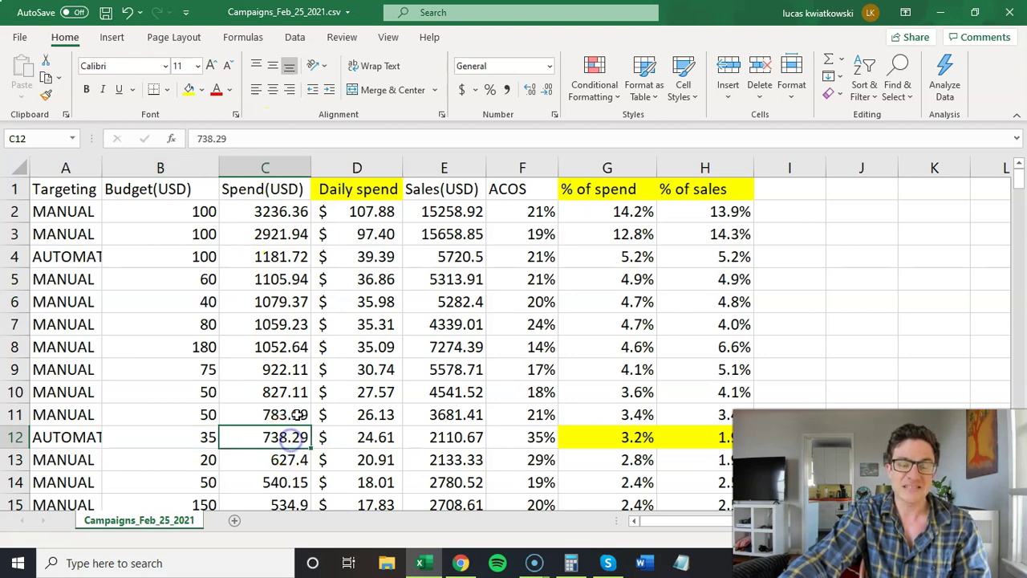
left_click(374, 437)
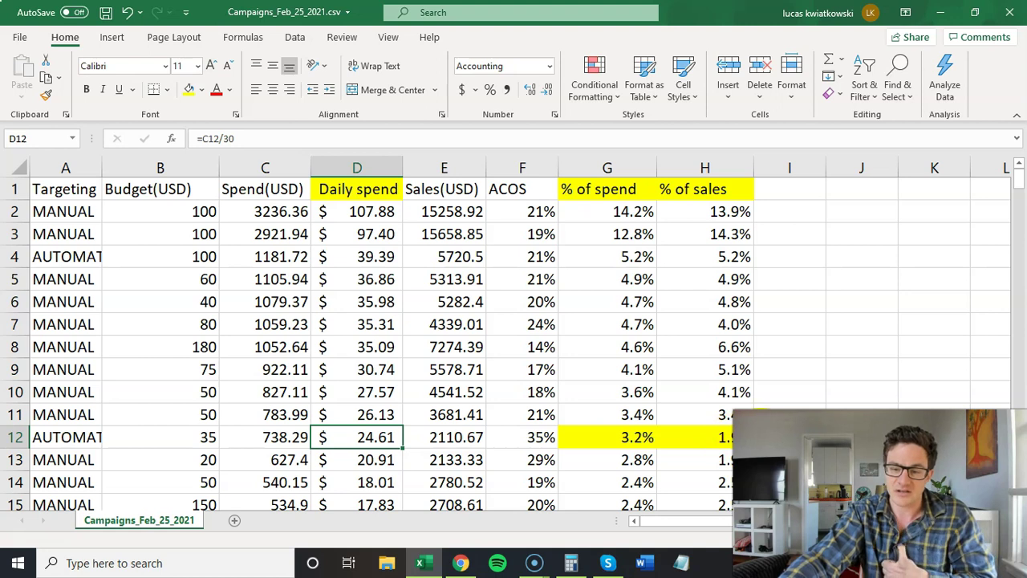
left_click(621, 442)
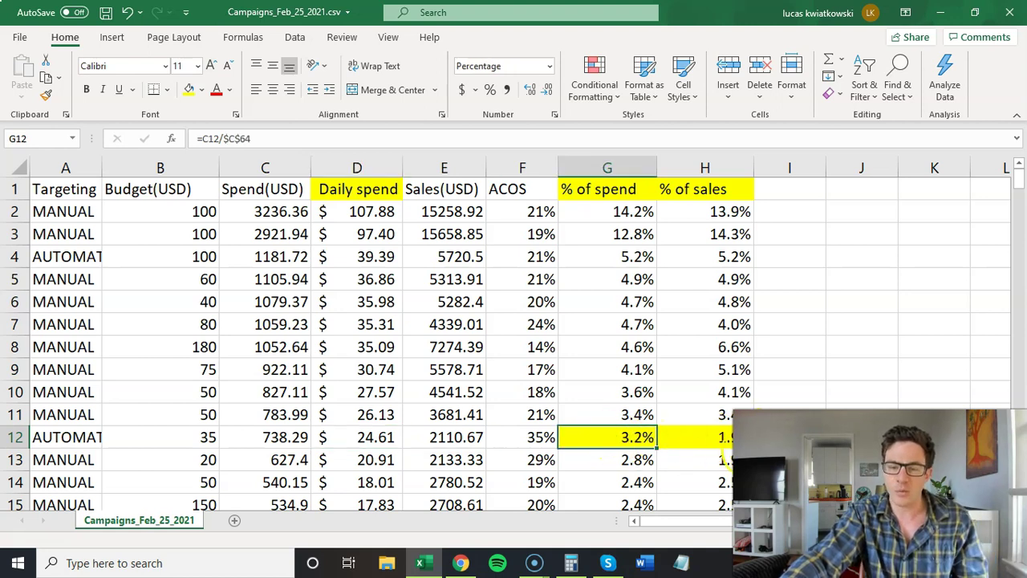
Step: Add the column heading "new spend" in I1, beside % of sales
left_click(782, 434)
scroll(763, 410, "down", 1)
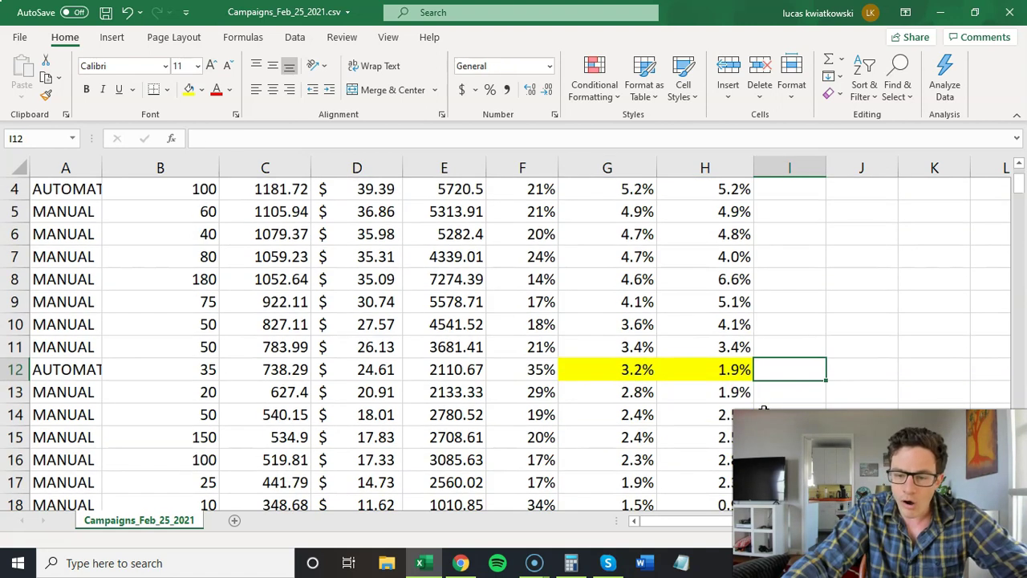
scroll(757, 404, "up", 1)
left_click(798, 190)
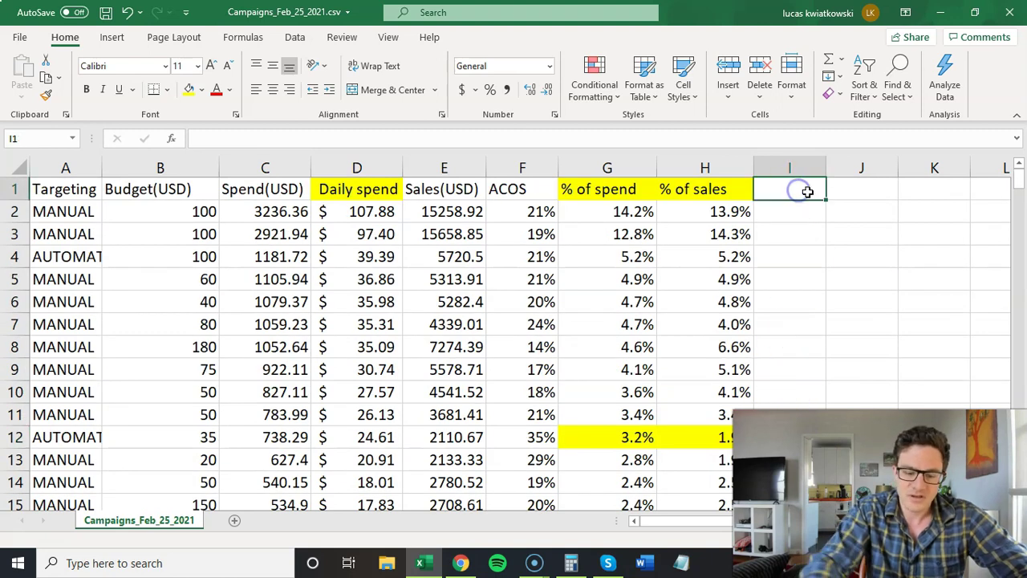
type("new sp")
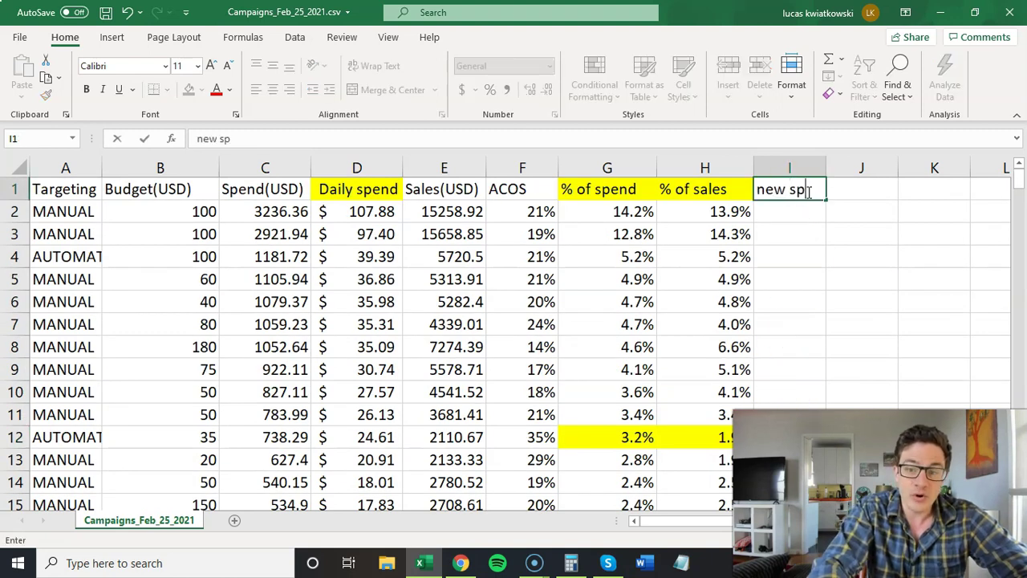
type("end")
key("Return")
Step: Calculate the row 12 campaign's new spend in I12 with the formula =C64*.019, based on the total spend
scroll(803, 275, "down", 2)
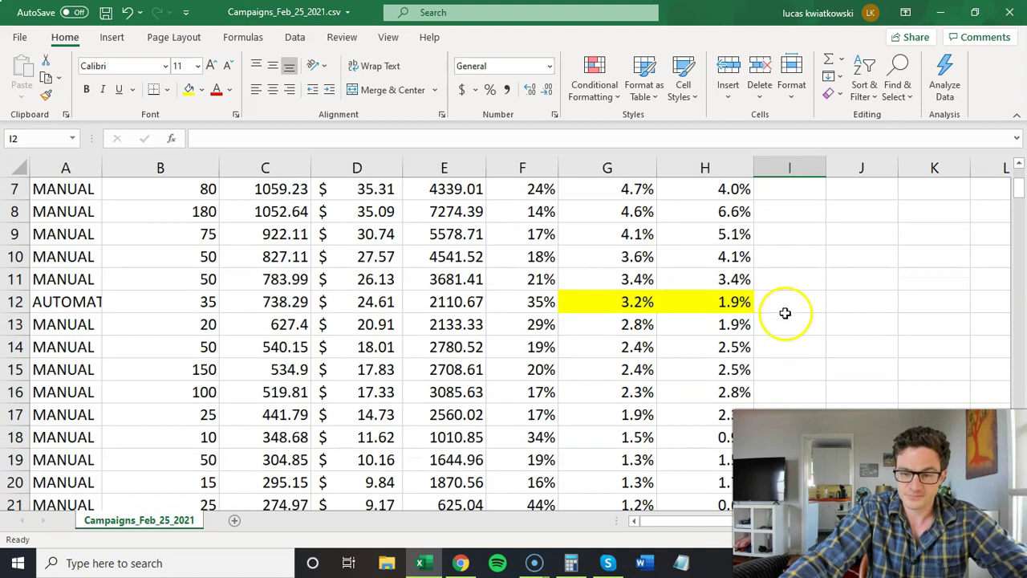
left_click(798, 302)
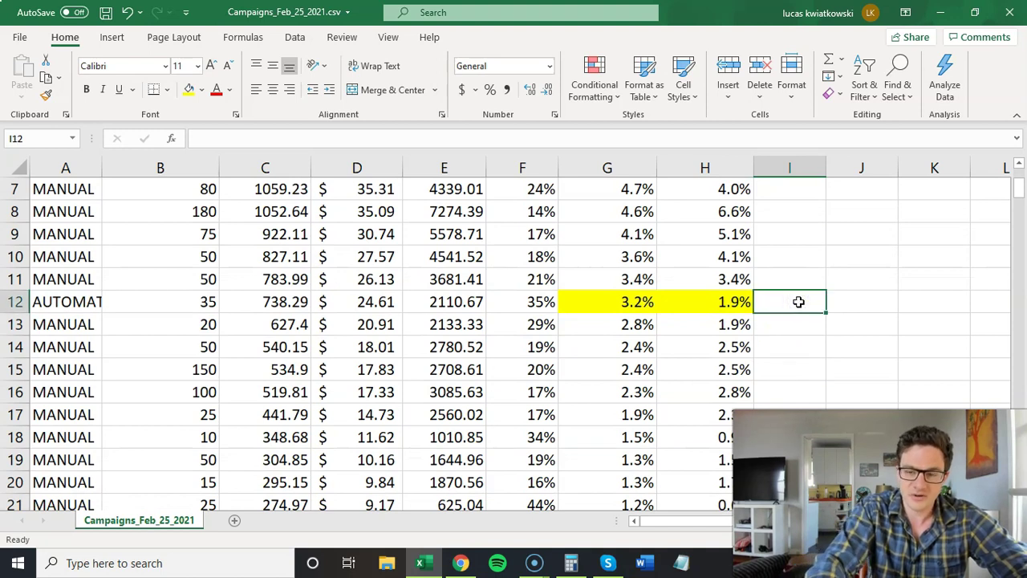
type("=")
scroll(695, 332, "down", 17)
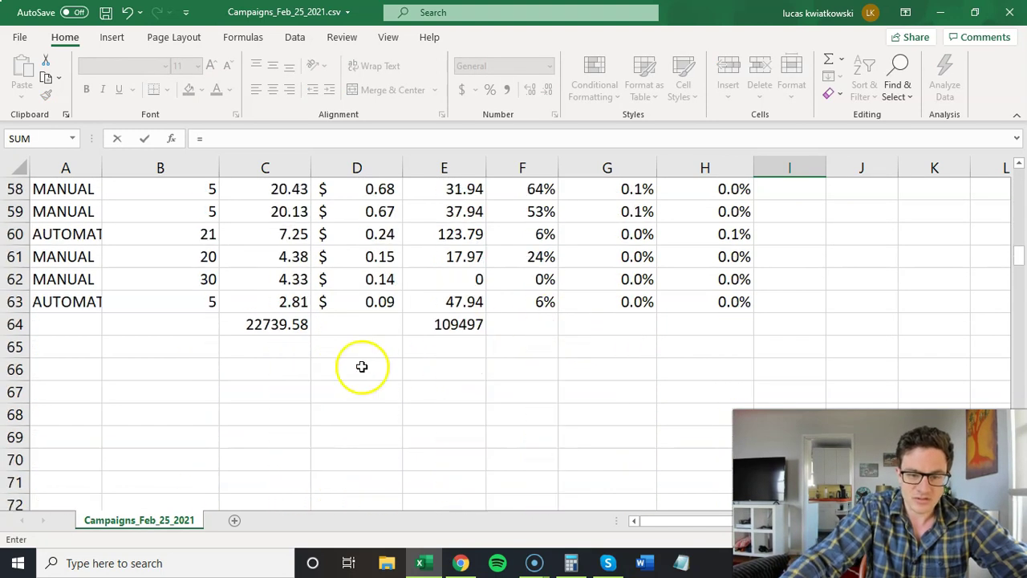
scroll(351, 345, "down", 2)
scroll(313, 305, "up", 1)
left_click(281, 256)
scroll(417, 317, "up", 6)
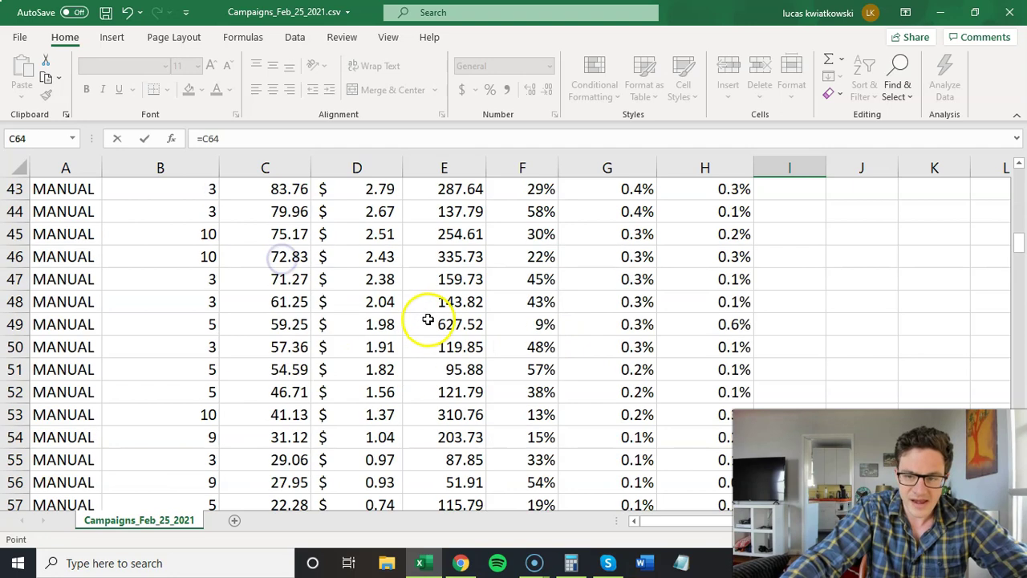
scroll(428, 319, "up", 2)
left_click(241, 140)
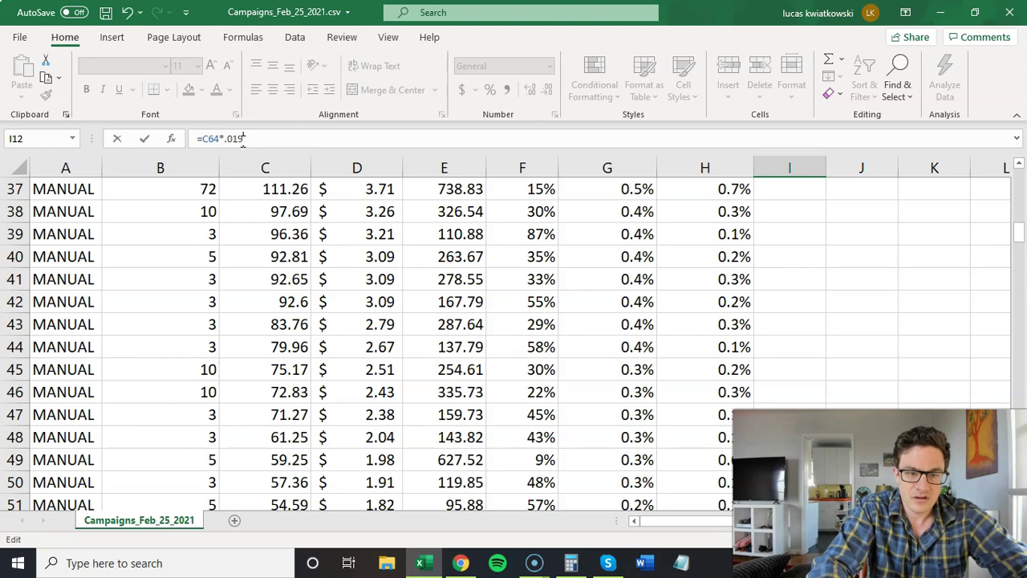
type("*.015")
key("Return")
scroll(722, 317, "up", 2)
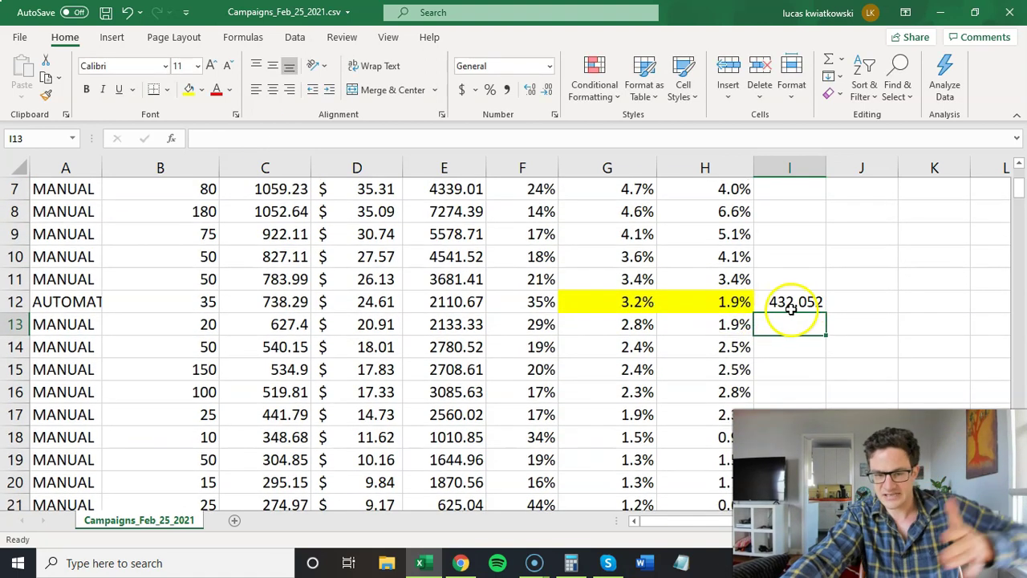
Step: Inspect the new spend formula in I12 and compare it with the campaign's % of spend and % of sales
left_click(794, 302)
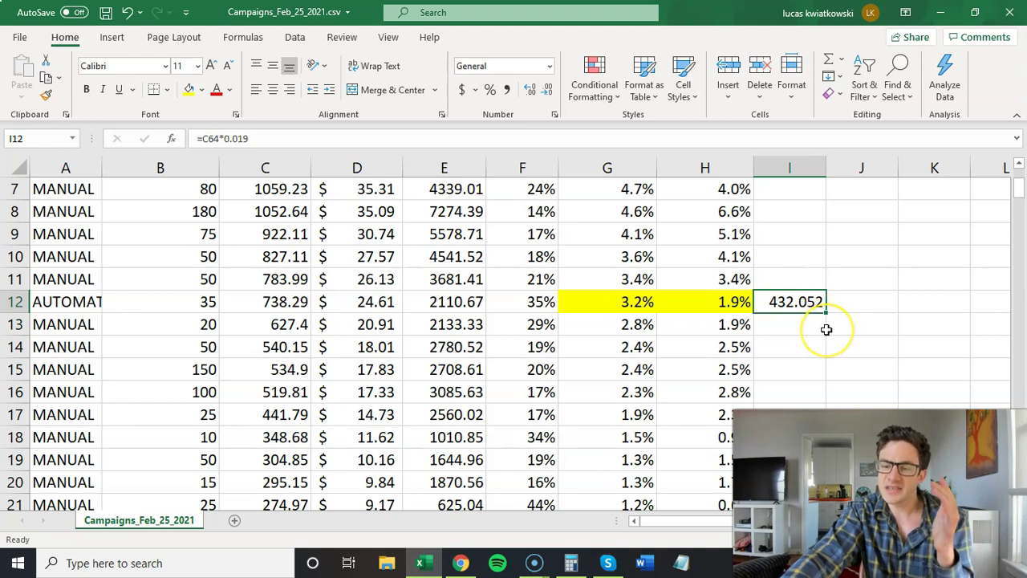
scroll(826, 325, "up", 1)
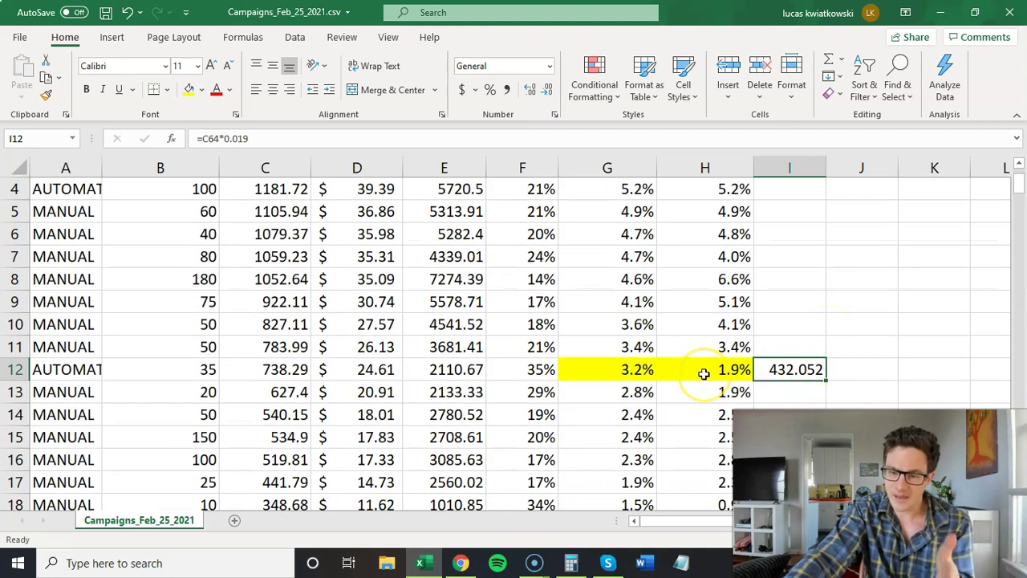
left_click_drag(717, 369, 637, 371)
left_click(870, 371)
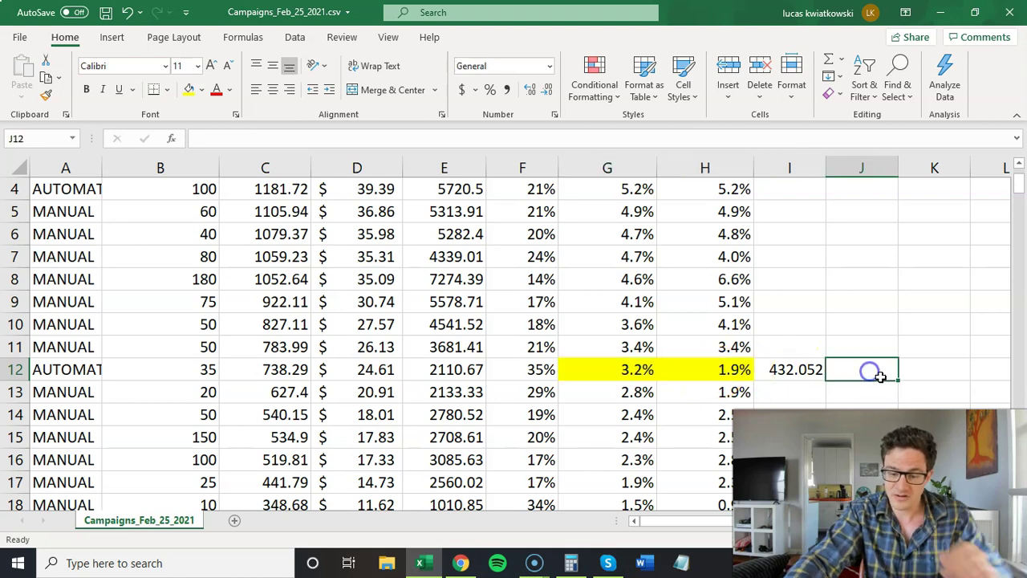
Step: Calculate the row 12 campaign's new daily spend in J12 with the formula =I12/30 and compare it with the daily spend in D12
type("=")
left_click(794, 368)
type("/30")
key("Return")
left_click(882, 367)
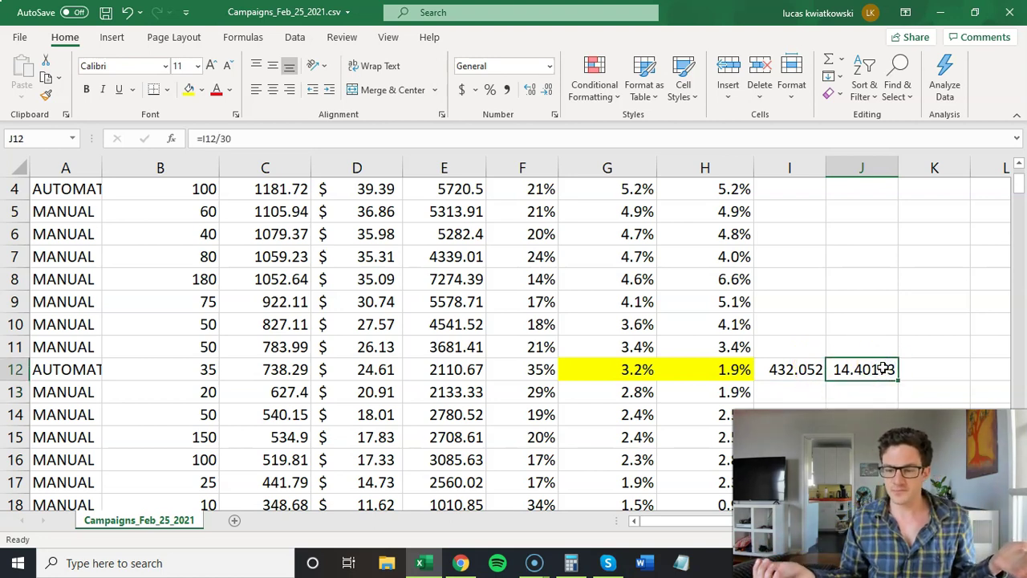
left_click(377, 371)
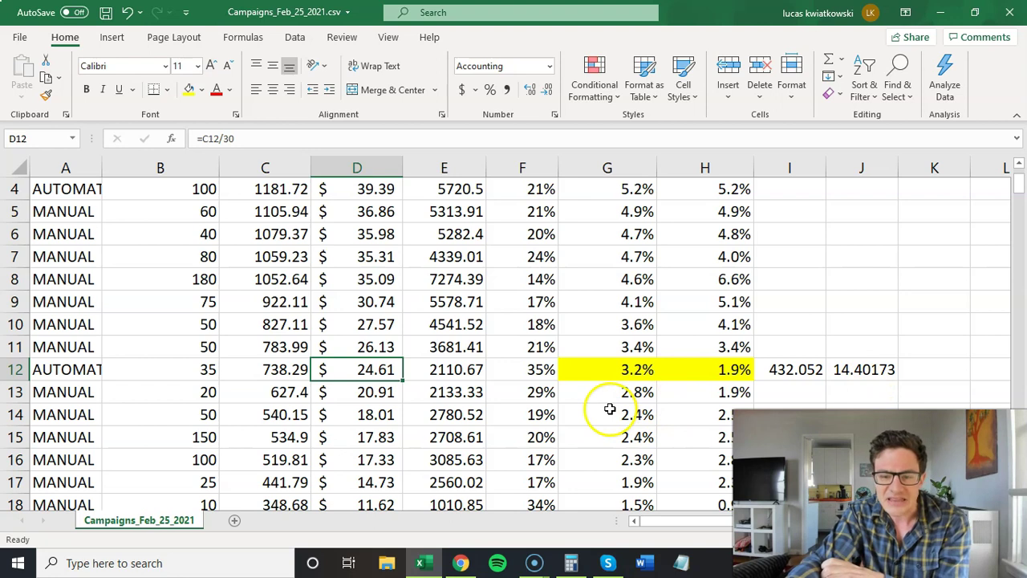
Step: Set the row 12 campaign's spend in C12 to 2000
left_click(293, 371)
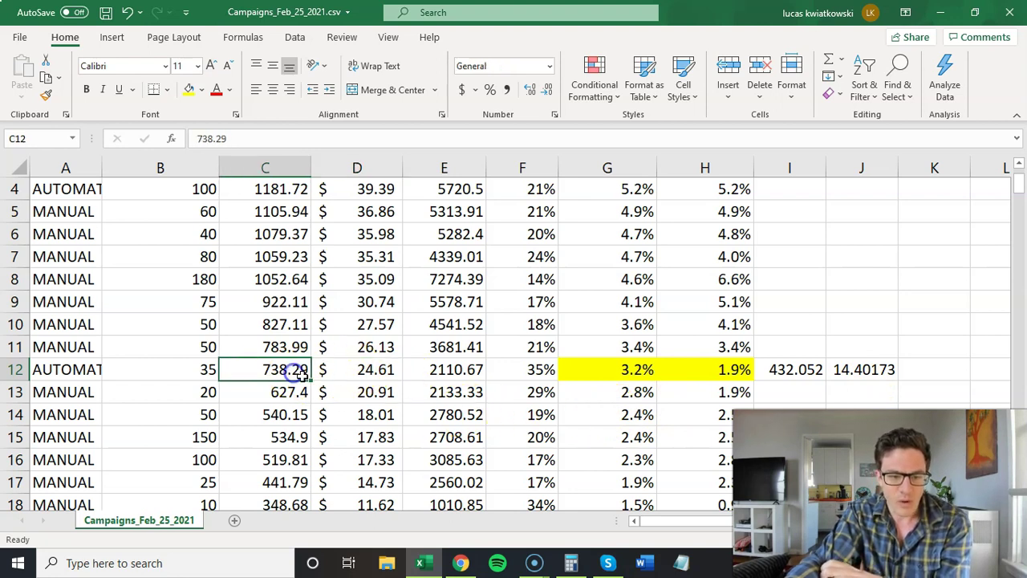
type("200")
key("Return")
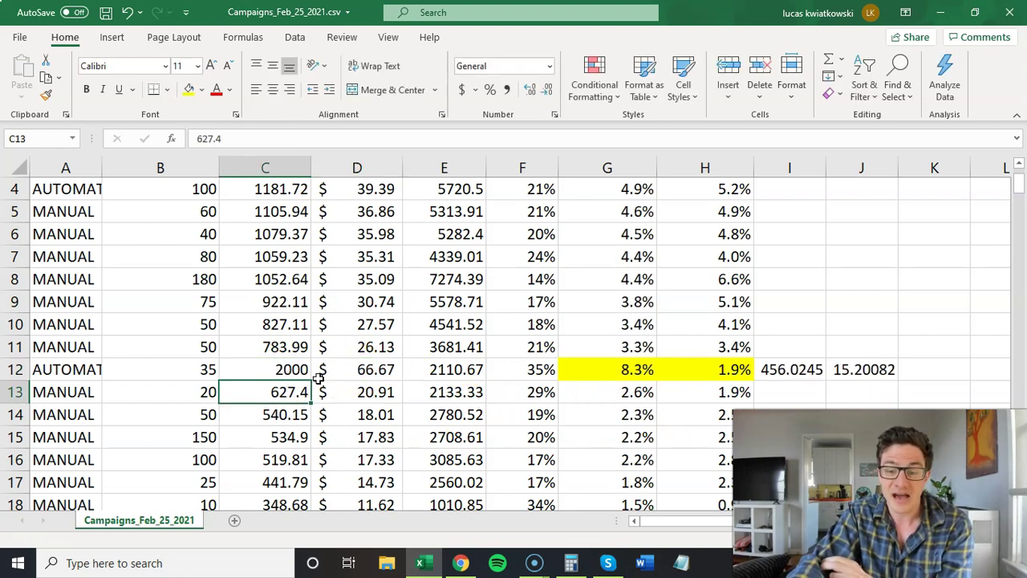
Step: Compare the row 12 campaign's % of spend and % of sales with those of the campaigns in rows 2 to 4
left_click(638, 371)
left_click_drag(642, 373, 731, 373)
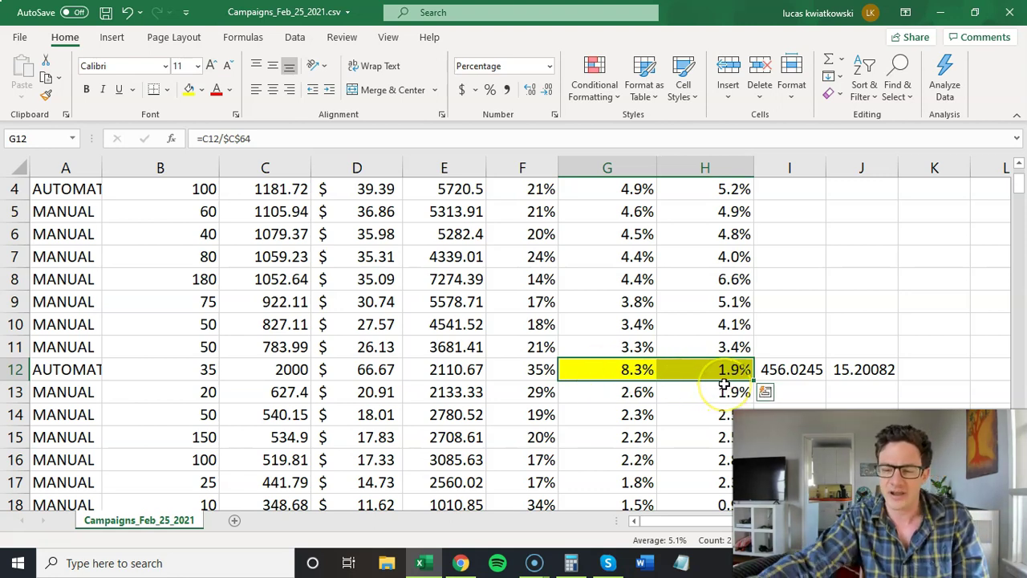
scroll(724, 385, "up", 1)
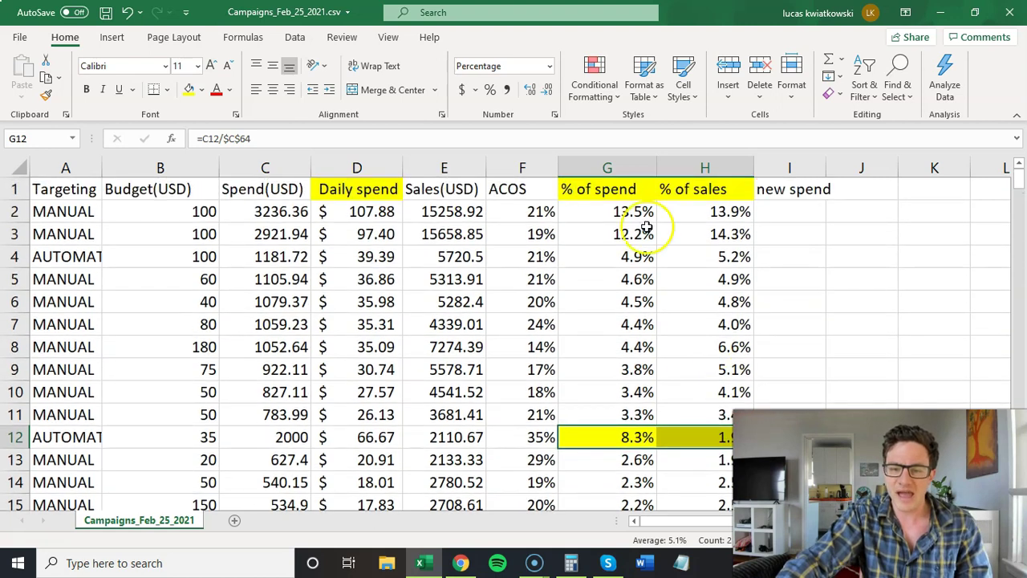
left_click(644, 212)
left_click_drag(644, 212, 722, 258)
scroll(814, 300, "down", 1)
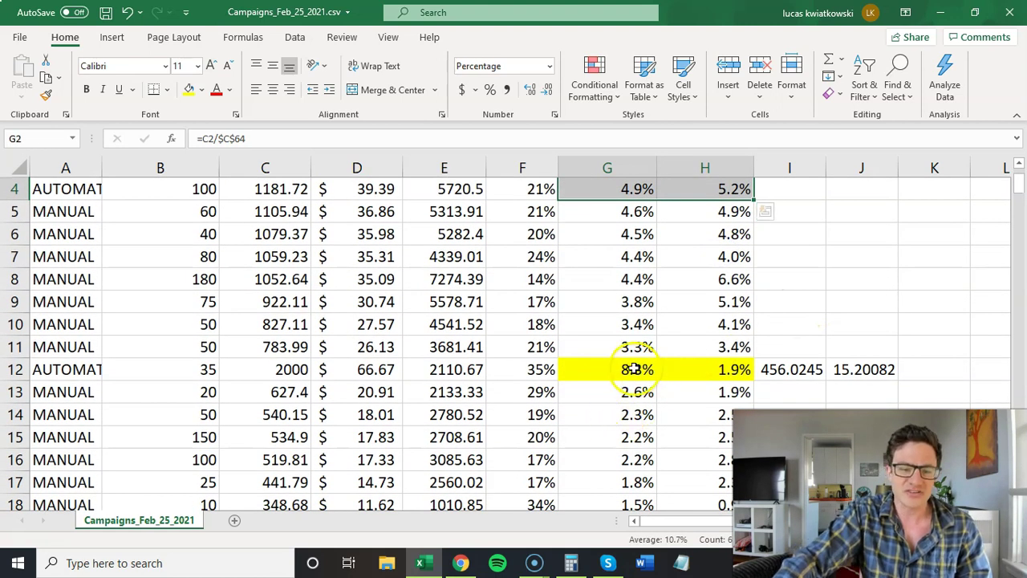
left_click_drag(634, 369, 709, 369)
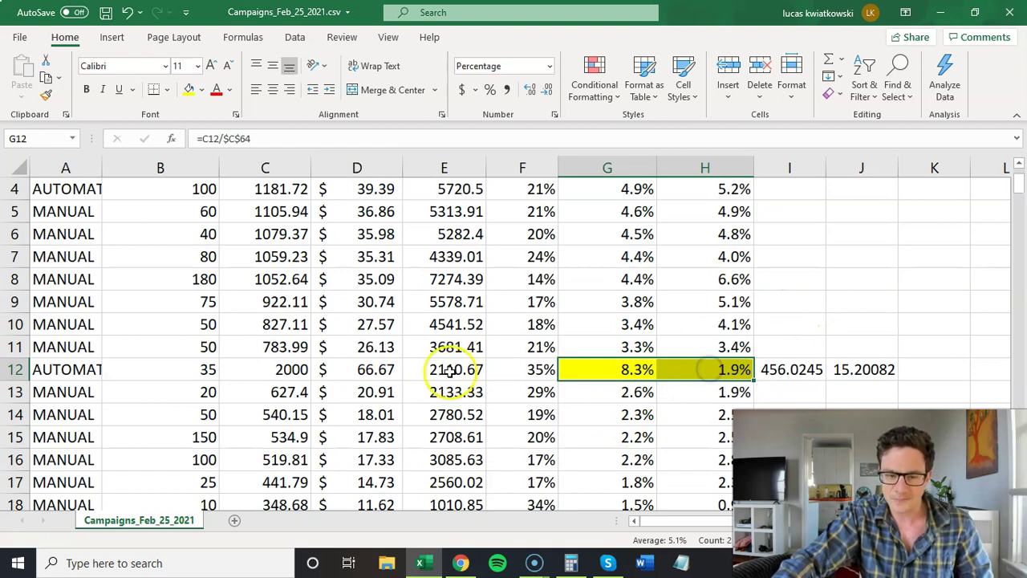
Step: Compare the row 12 campaign's new daily spend in J12 with its spend in C12 and daily spend in D12
left_click(848, 373)
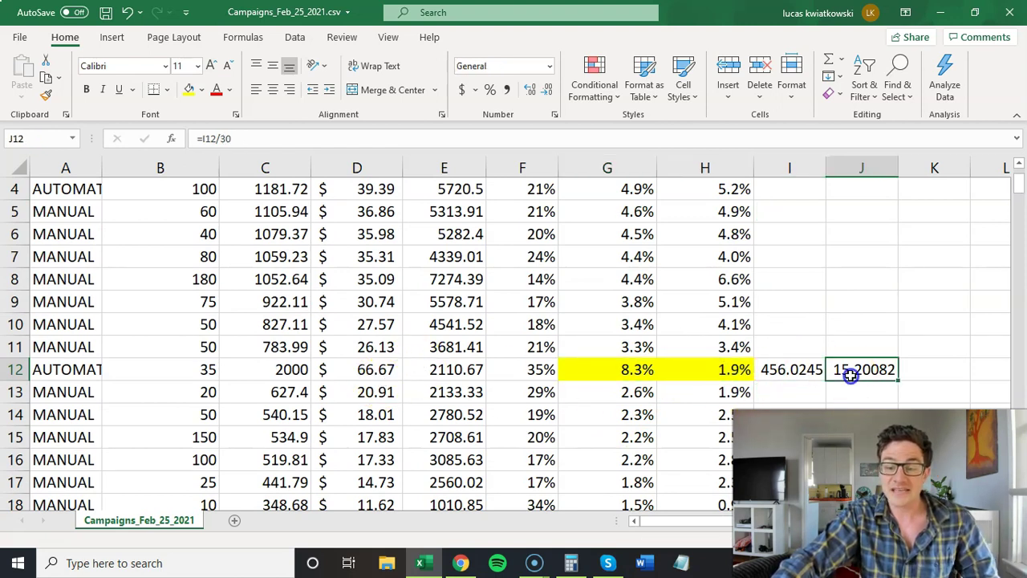
left_click(293, 370)
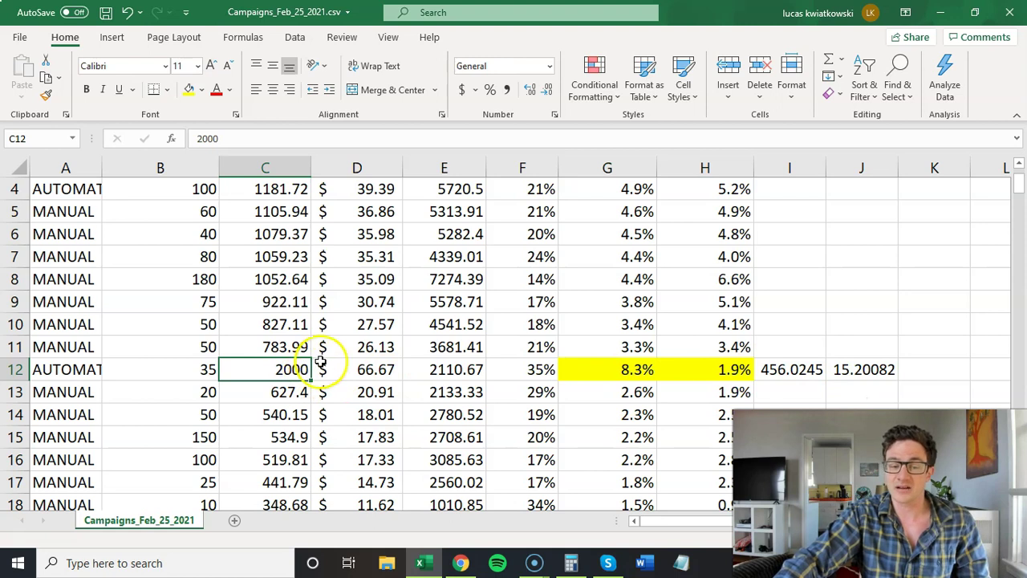
left_click(366, 369)
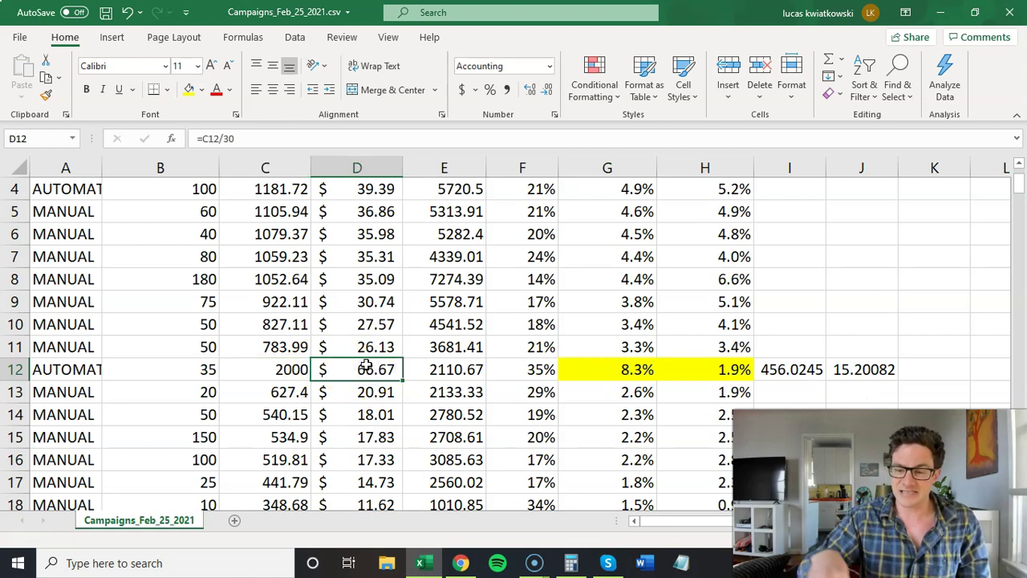
left_click(863, 369)
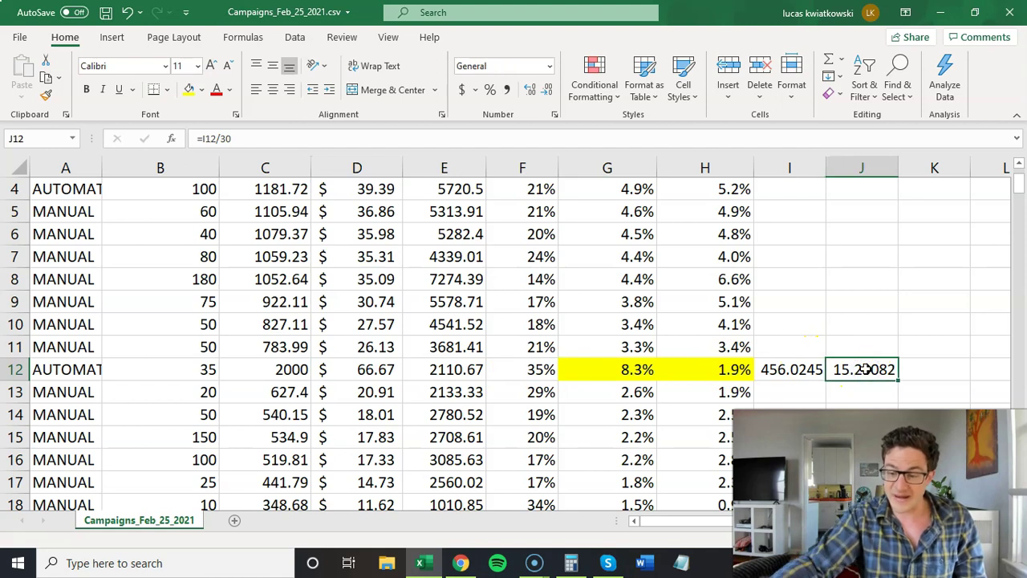
Step: Add the note "SET HARD BUDGETS" in K12 beside the new daily spend and highlight that cell in yellow
left_click(937, 369)
type("SET H")
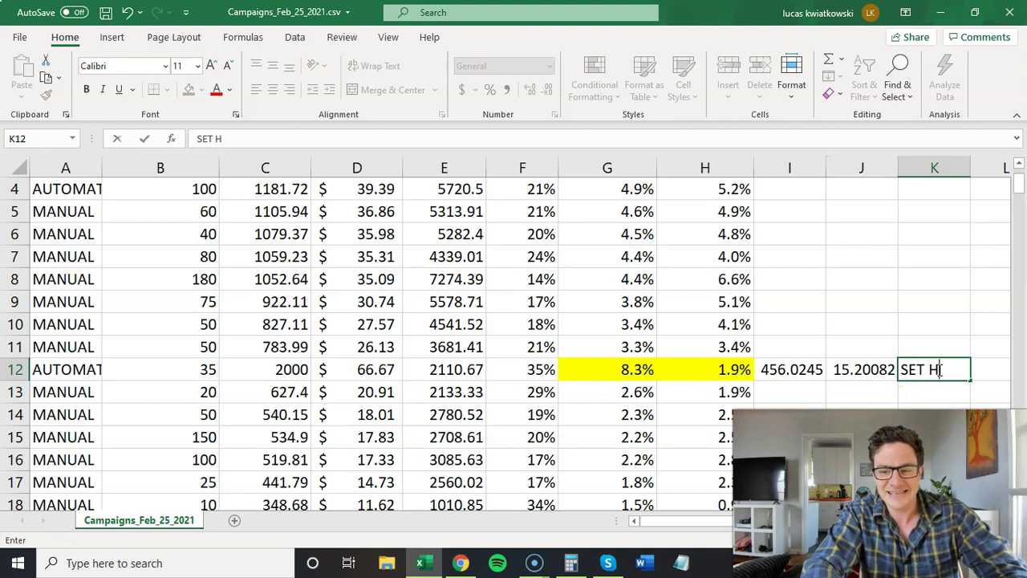
type("ARD BUDG")
key("Return")
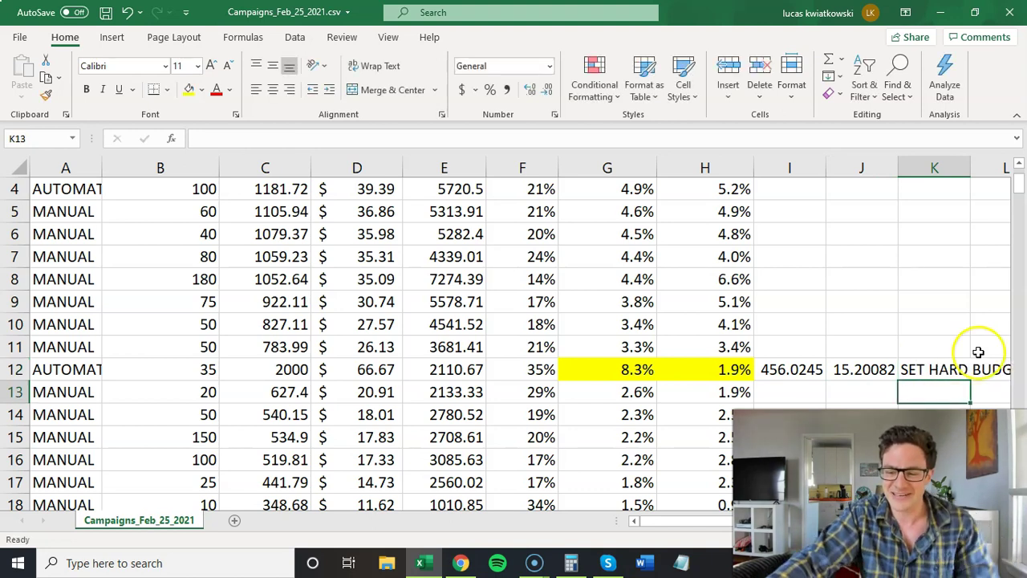
left_click_drag(678, 525, 718, 484)
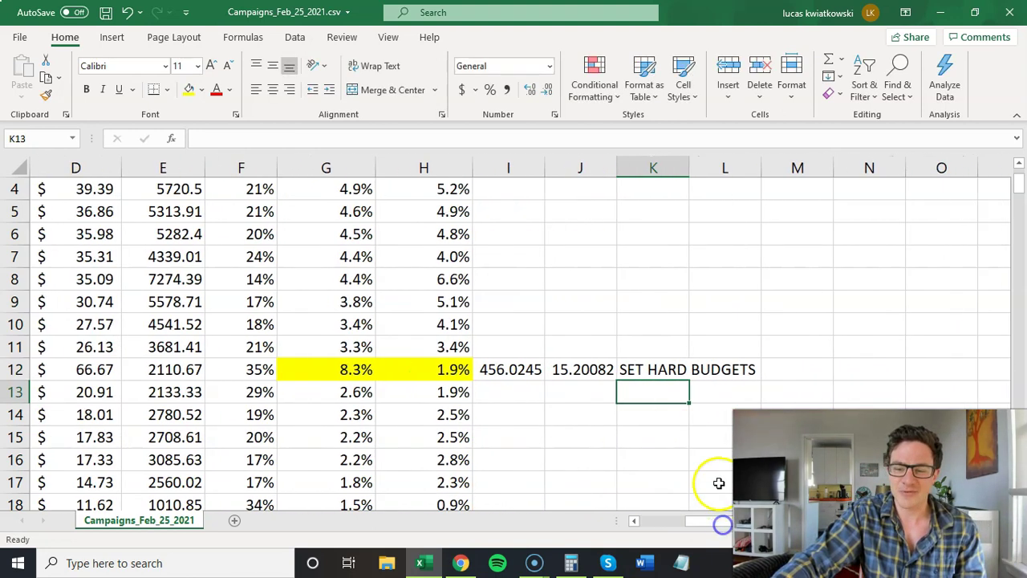
left_click(655, 369)
left_click(193, 89)
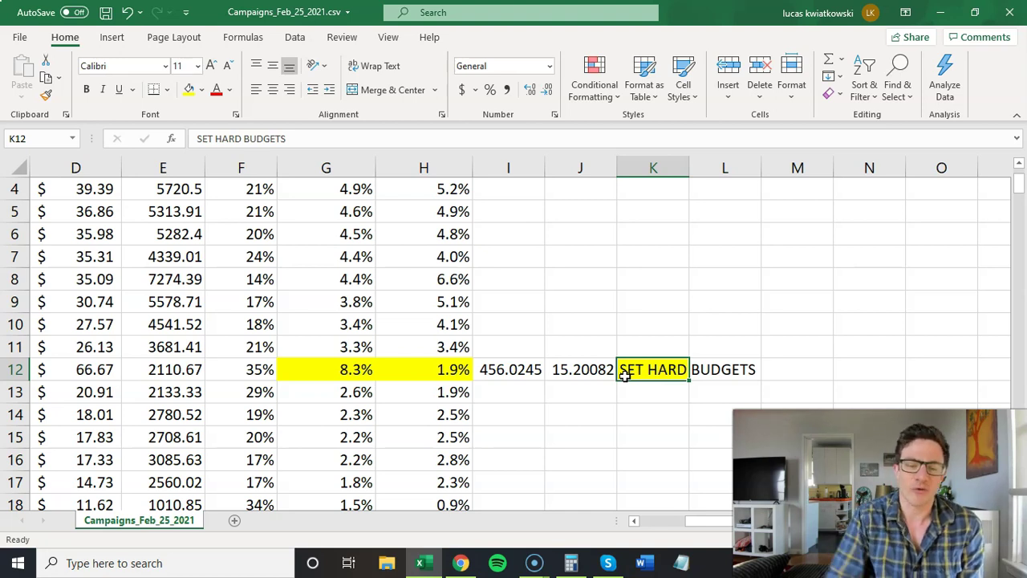
Step: Examine % of spend and % of sales for rows 2 to 6 against the highlighted row 12 figures
scroll(498, 321, "up", 1)
left_click_drag(327, 211, 445, 298)
scroll(496, 329, "down", 1)
scroll(496, 328, "down", 1)
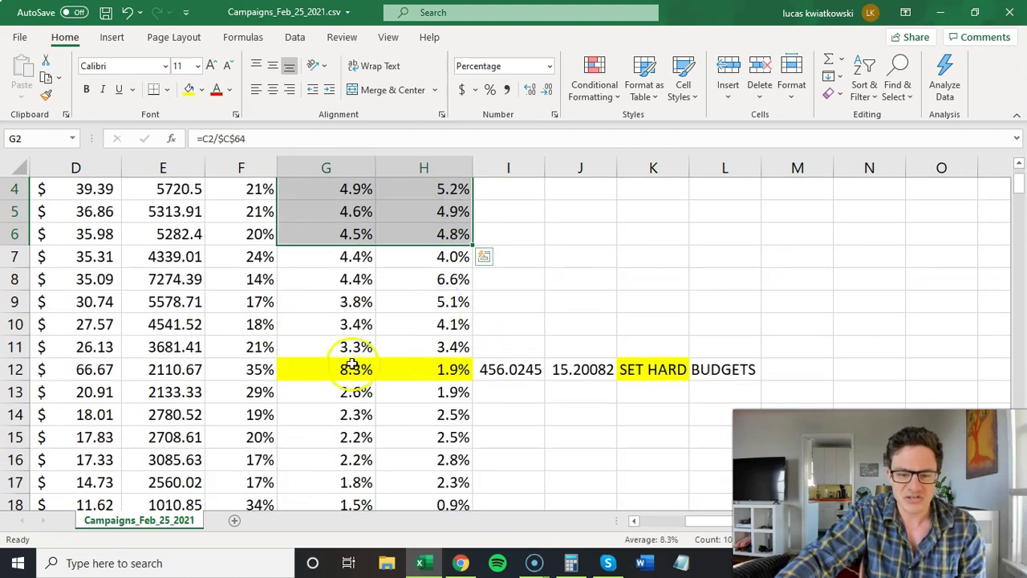
left_click_drag(350, 368, 456, 369)
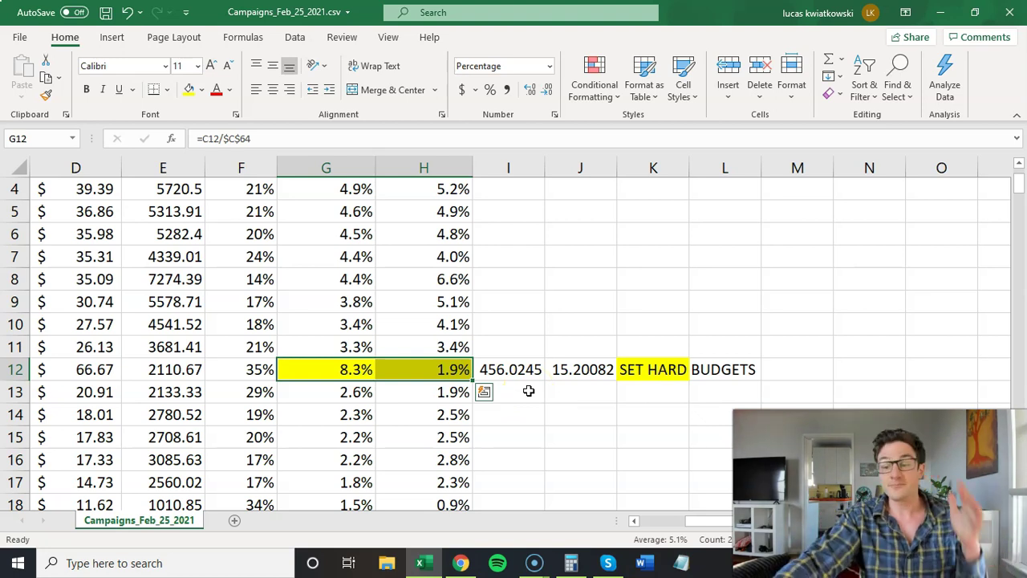
Step: Review the budgets in rows 2 to 9, then the row 12 campaign's spend and sales shares and its targeting type
scroll(532, 391, "up", 1)
left_click_drag(720, 525, 673, 523)
left_click_drag(204, 213, 206, 365)
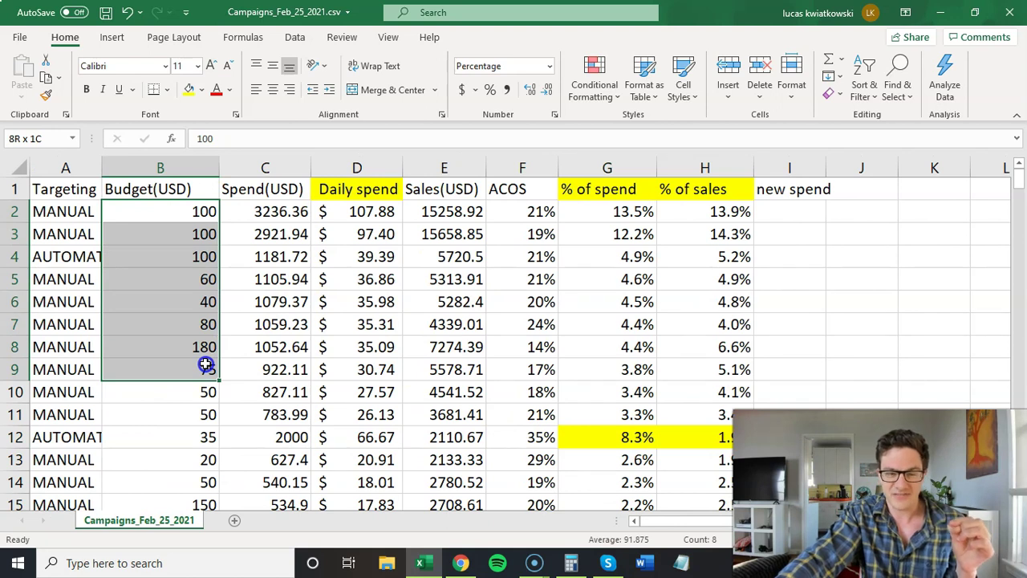
left_click_drag(205, 365, 207, 365)
left_click_drag(633, 435, 700, 440)
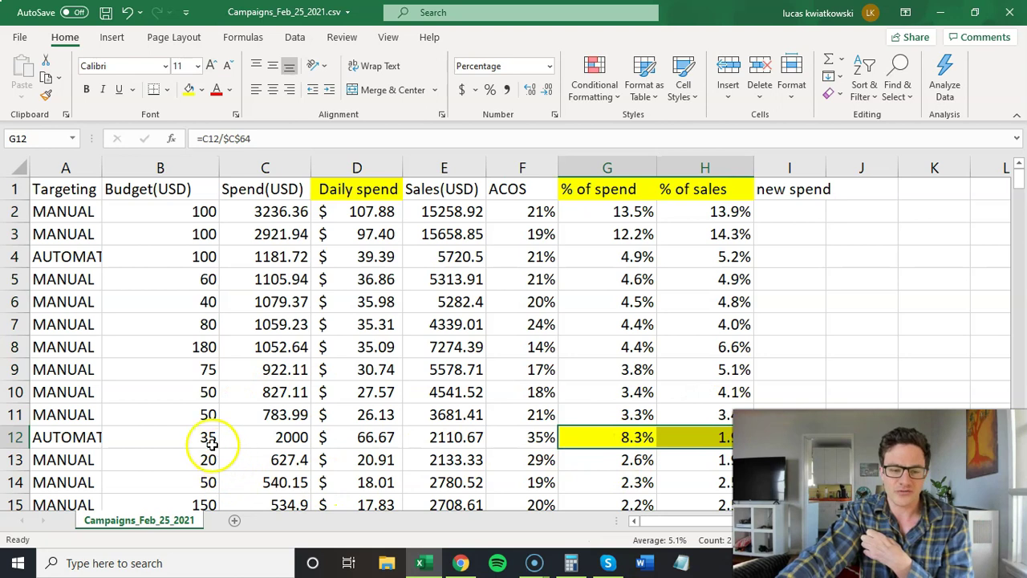
left_click(63, 436)
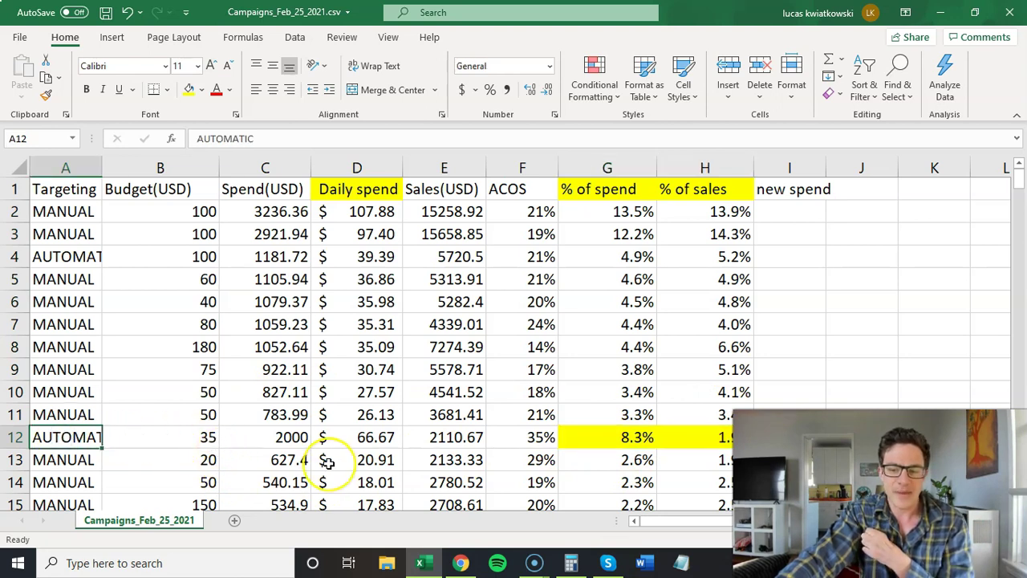